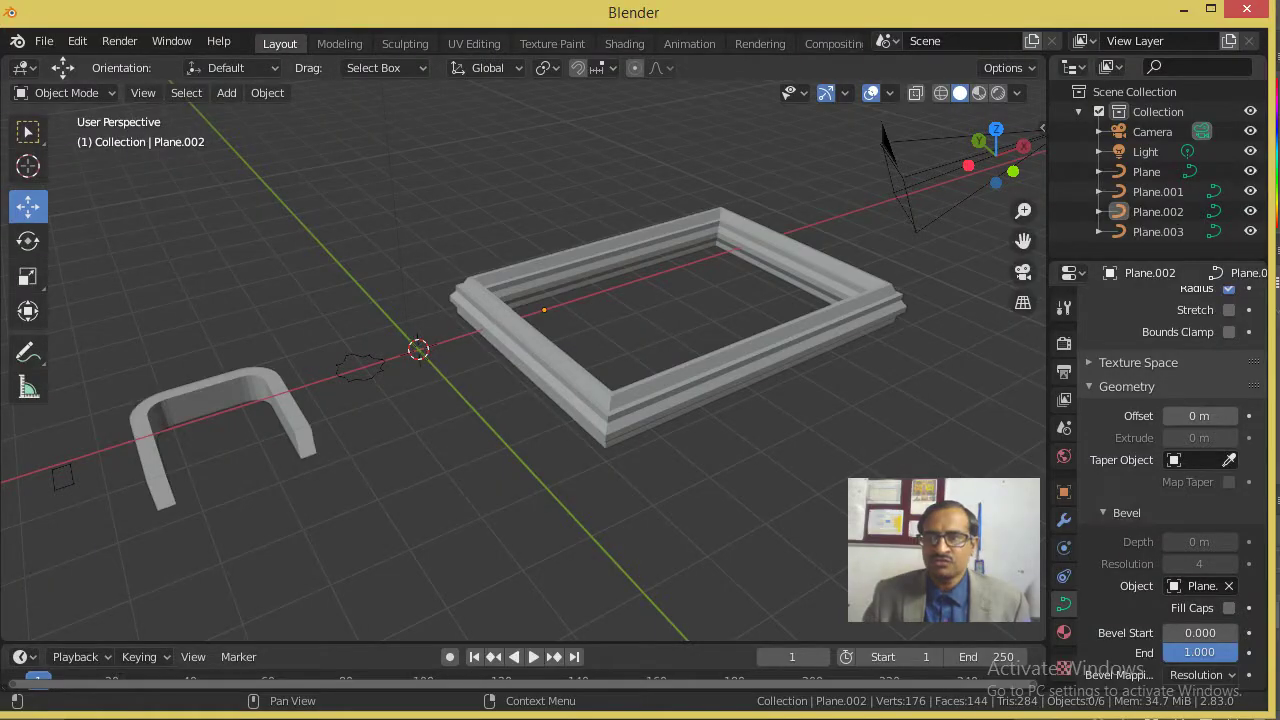
Step: Box-select and delete the five scene objects, keeping only the camera, then switch to Top view
left_click_drag(784, 148, 65, 566)
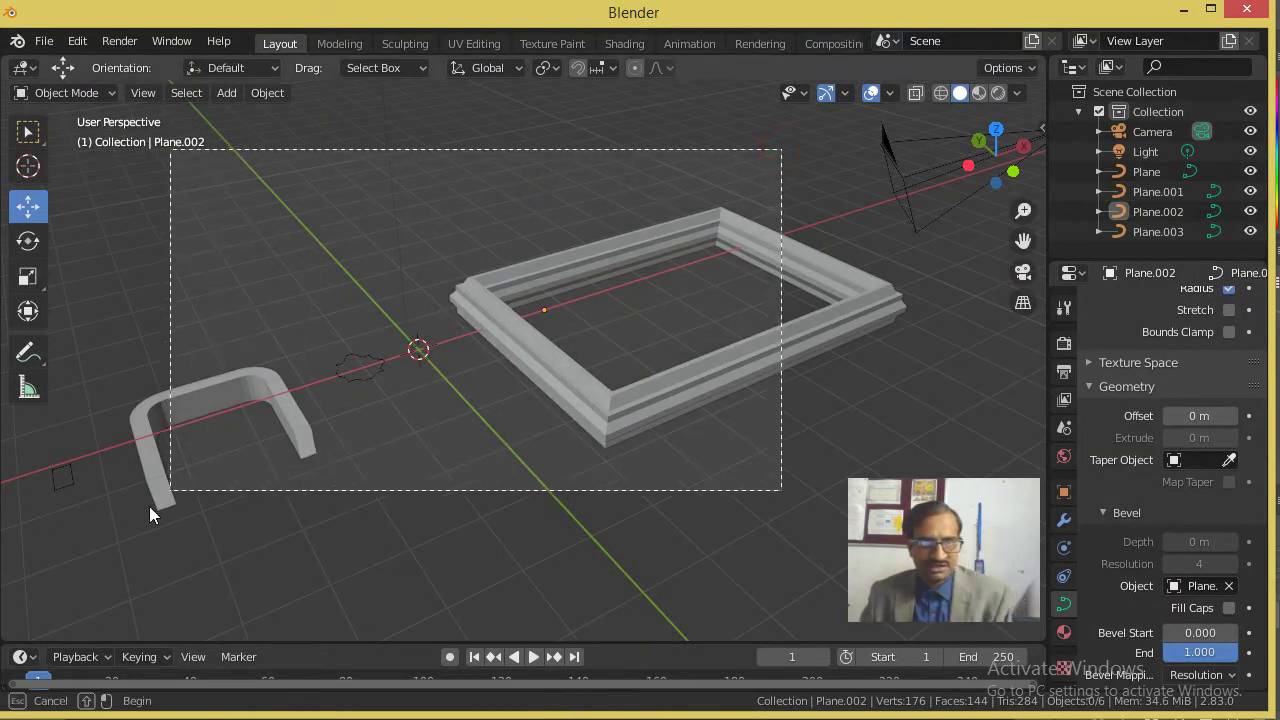
key("Delete")
middle_click_drag(330, 341, 424, 344)
key("KP_7")
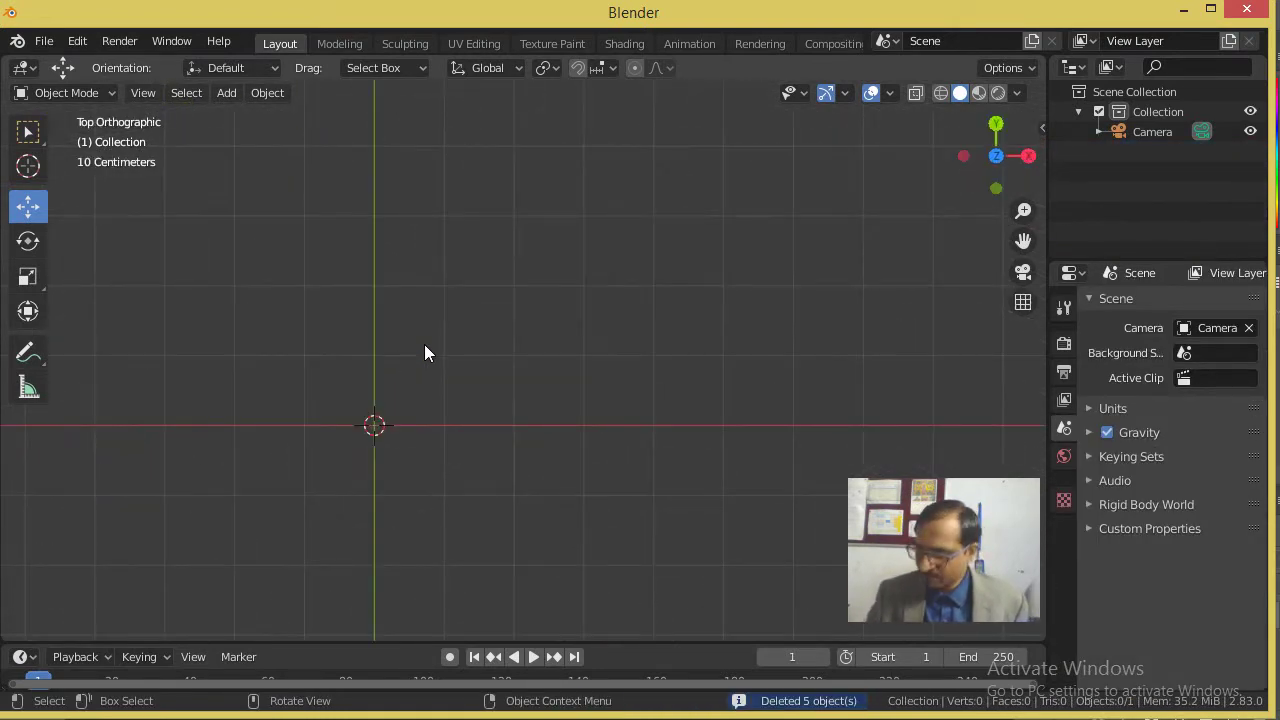
Step: From Front view, add a Curve > Path (NurbsPath) at the world origin
key("KP_1")
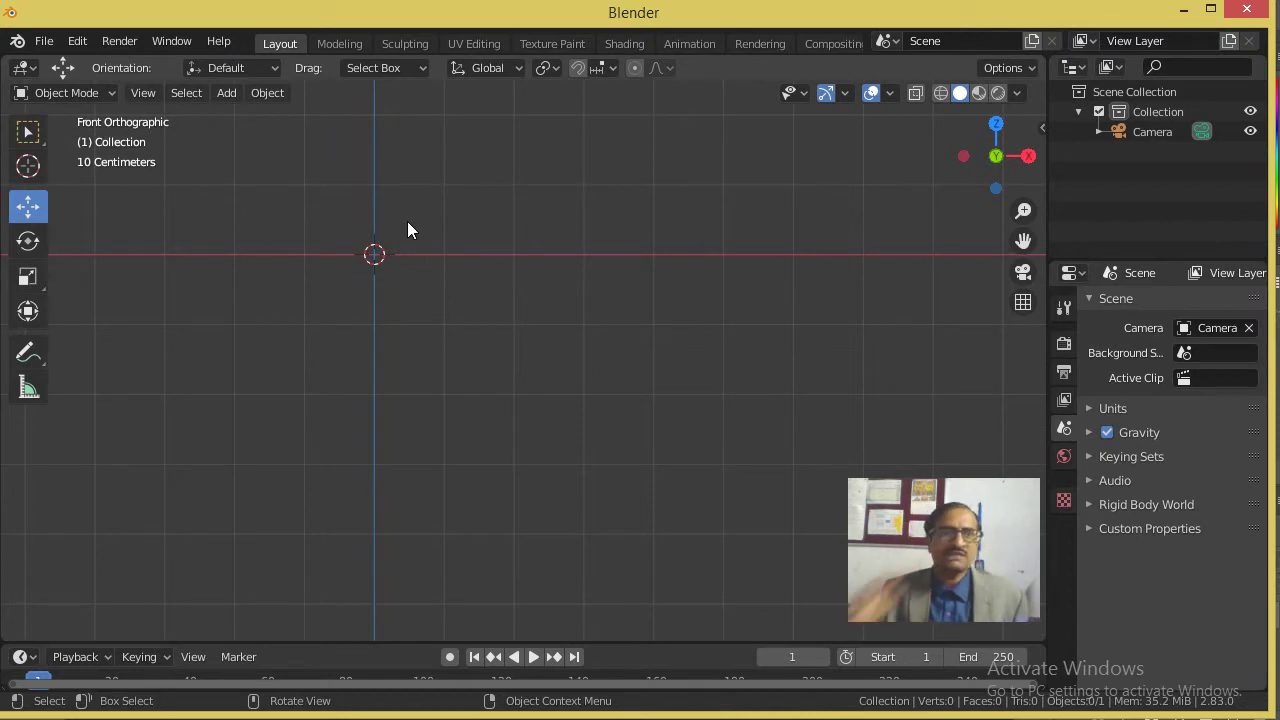
left_click(228, 96)
mouse_move(255, 136)
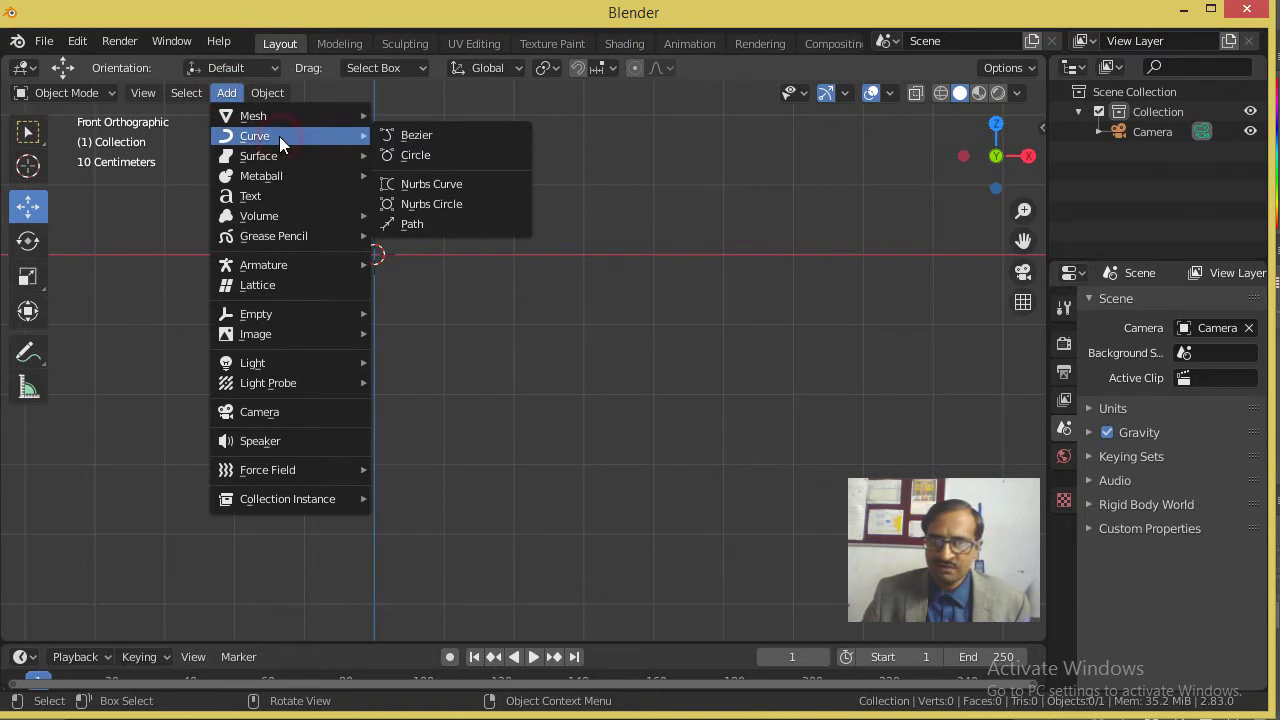
left_click(403, 229)
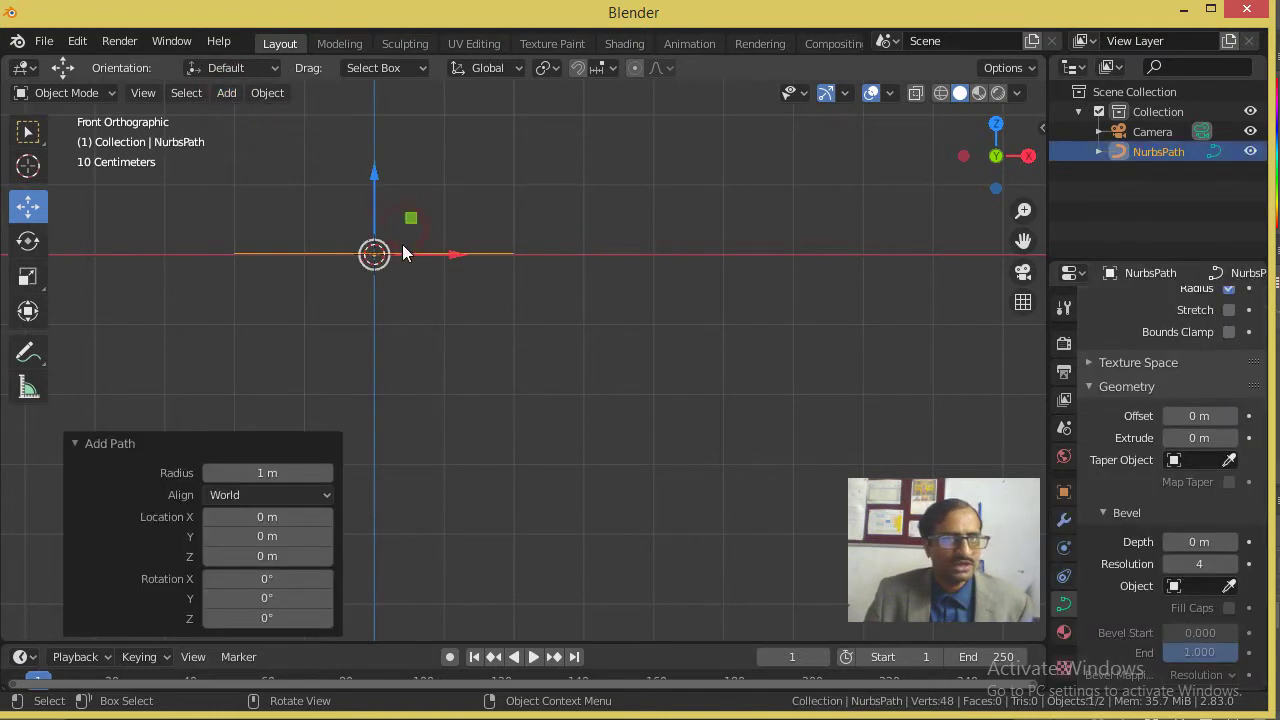
Step: Move the path to X 3.278 m, trying a 90° Z rotation and reverting it to 0°
left_click_drag(407, 253, 642, 295)
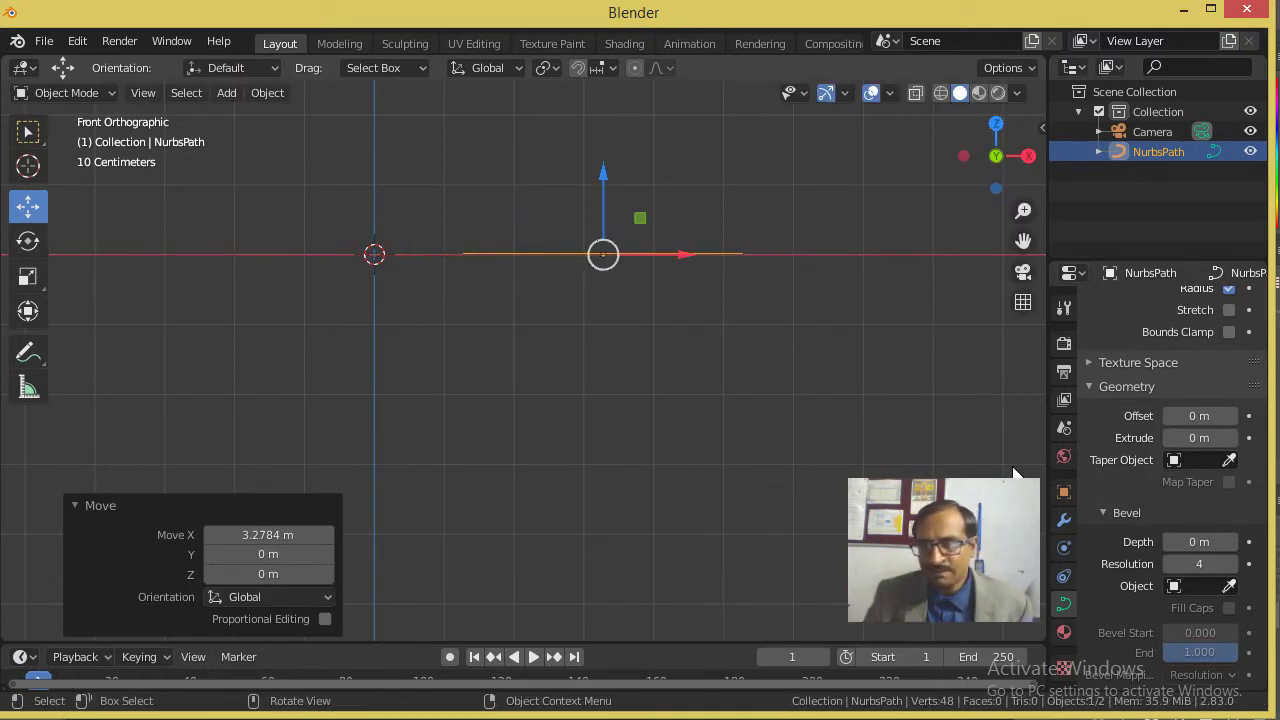
left_click(1064, 491)
left_click(1190, 468)
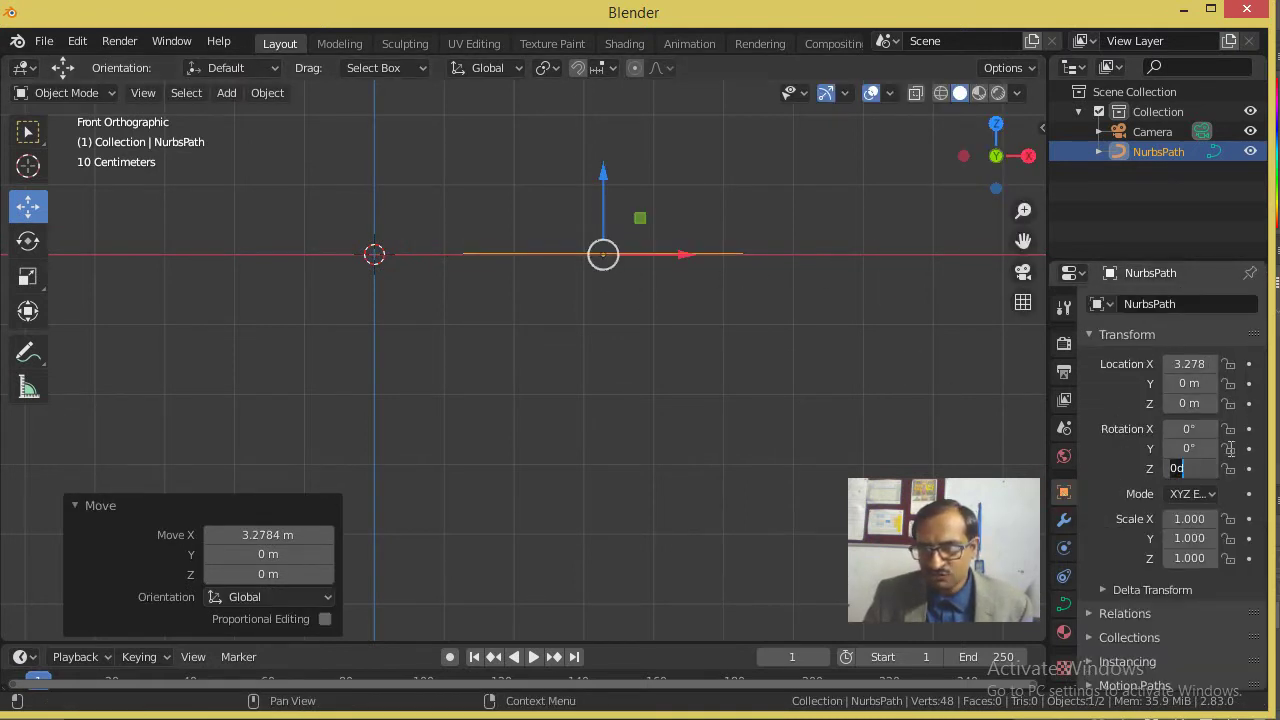
key("Return")
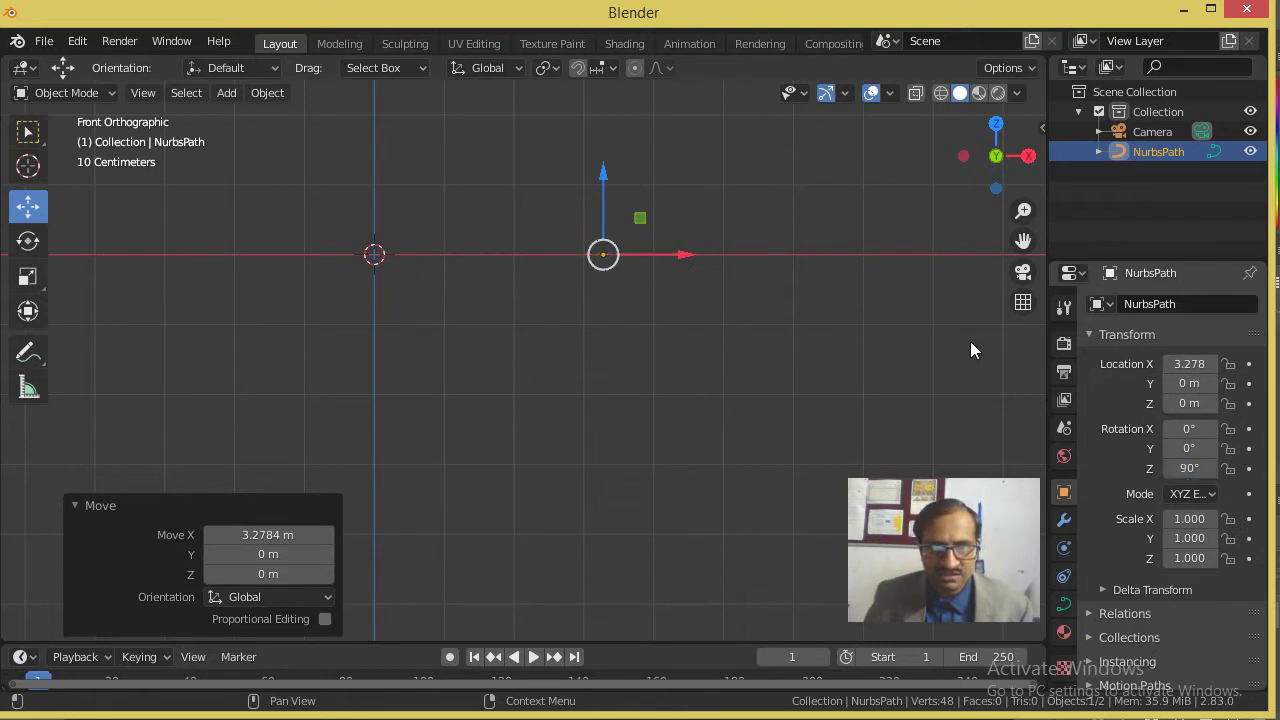
left_click(1190, 468)
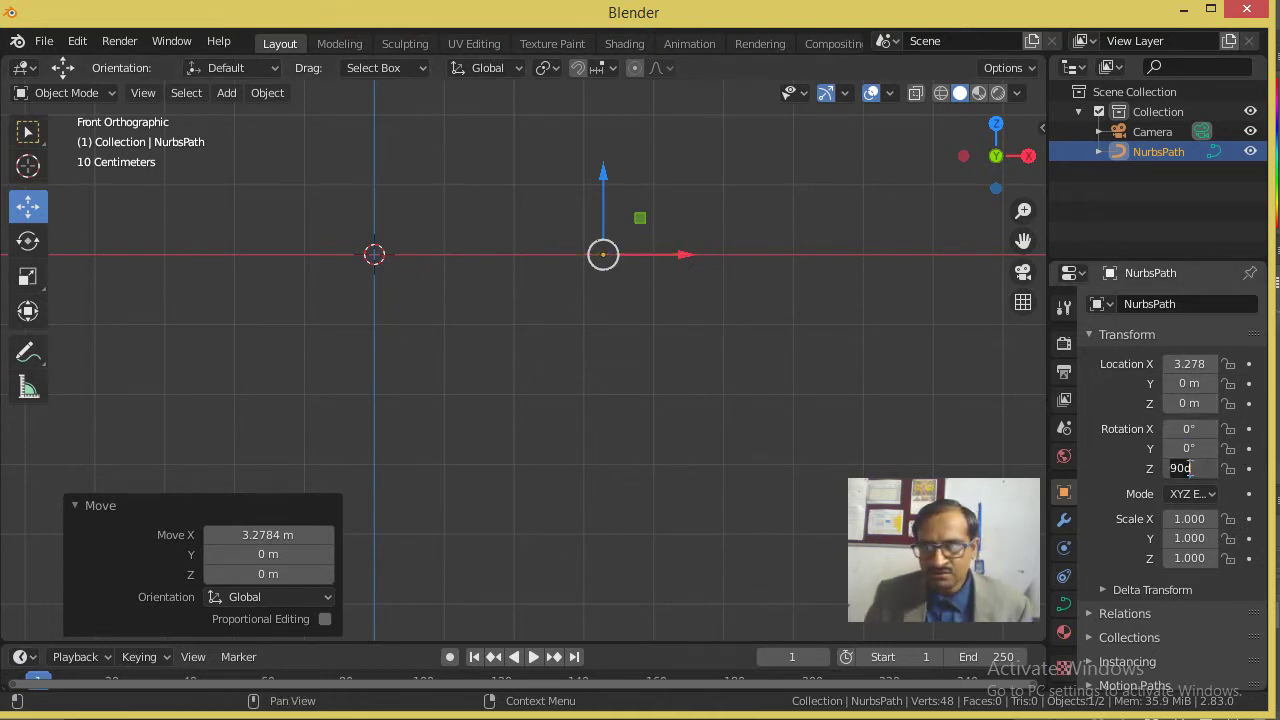
key("Return")
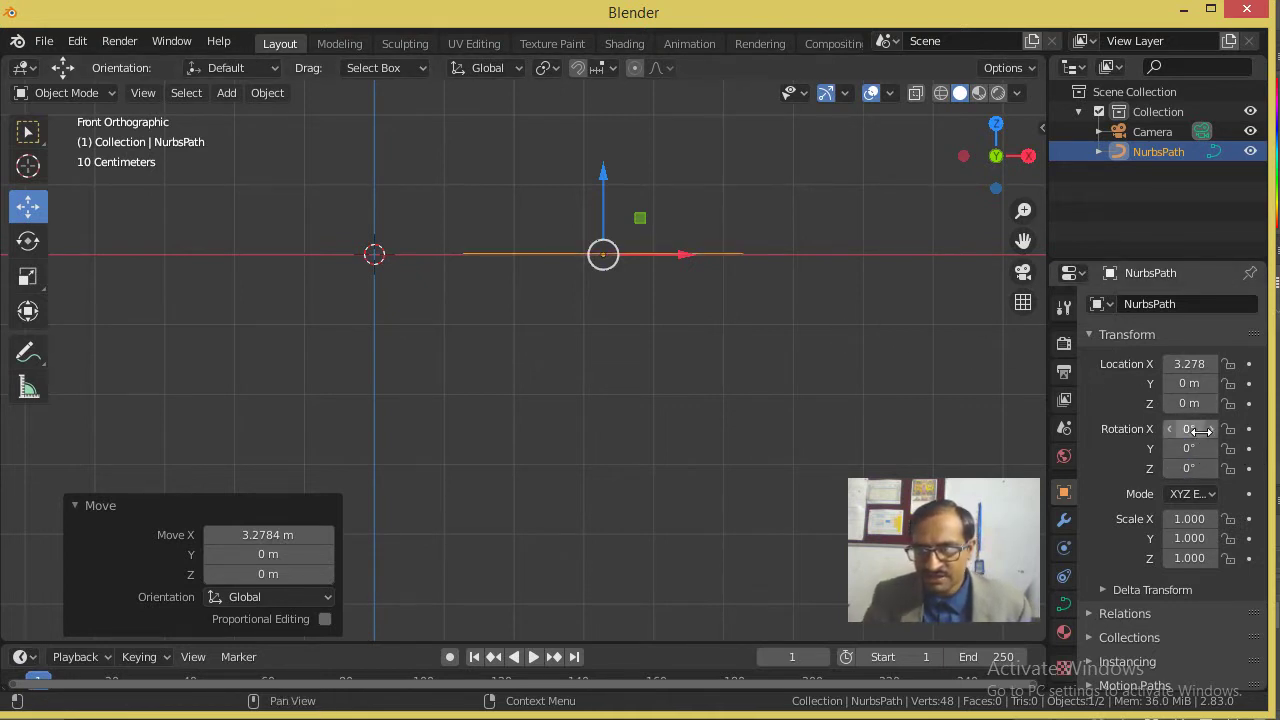
Step: Rotate the path 90° about Y so it stands upright, then enter Edit Mode
left_click_drag(1188, 428, 1183, 448)
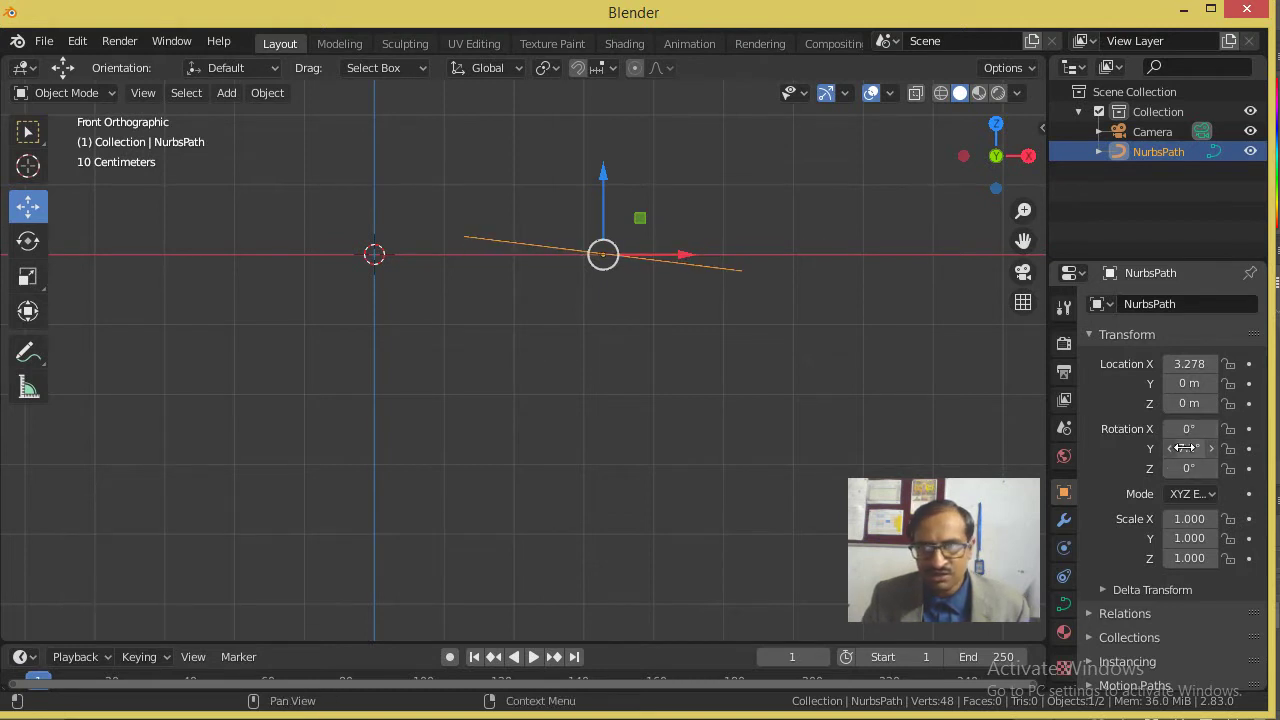
left_click(1183, 448)
type("0")
key("Return")
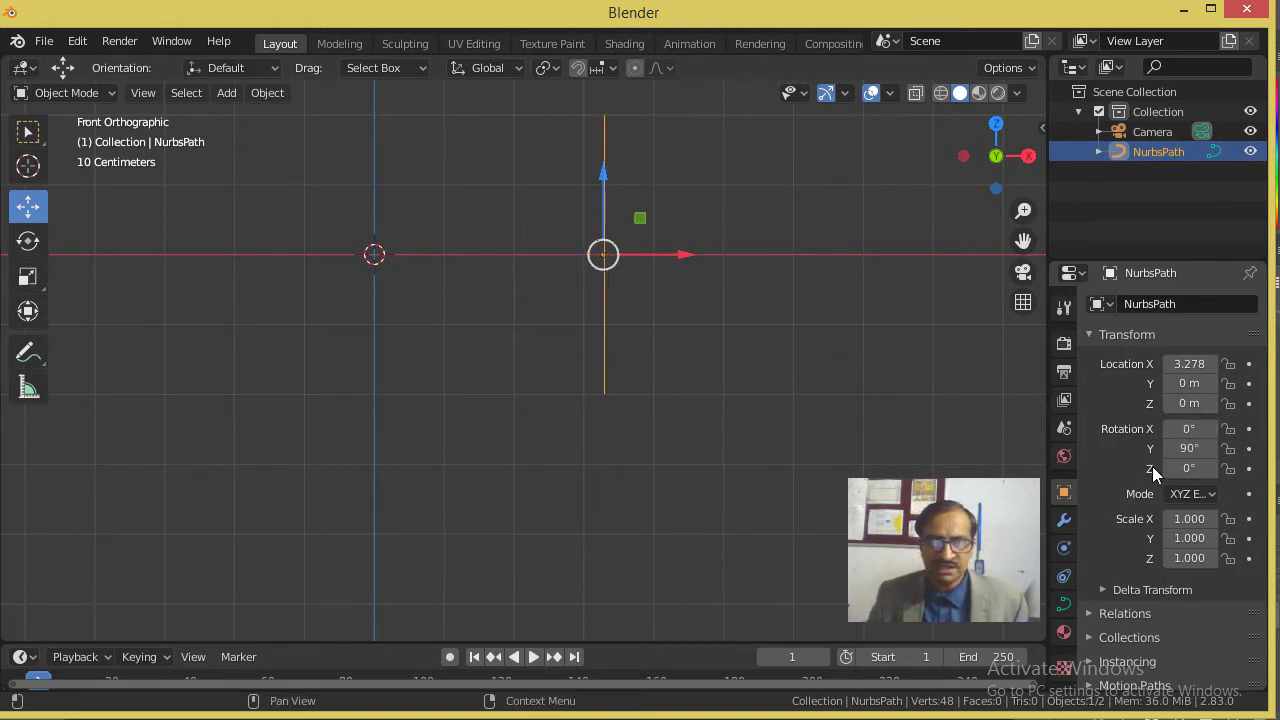
mouse_move(606, 272)
middle_mouse_down("shift")
mouse_move(573, 333)
mouse_move(594, 297)
middle_mouse_up("shift")
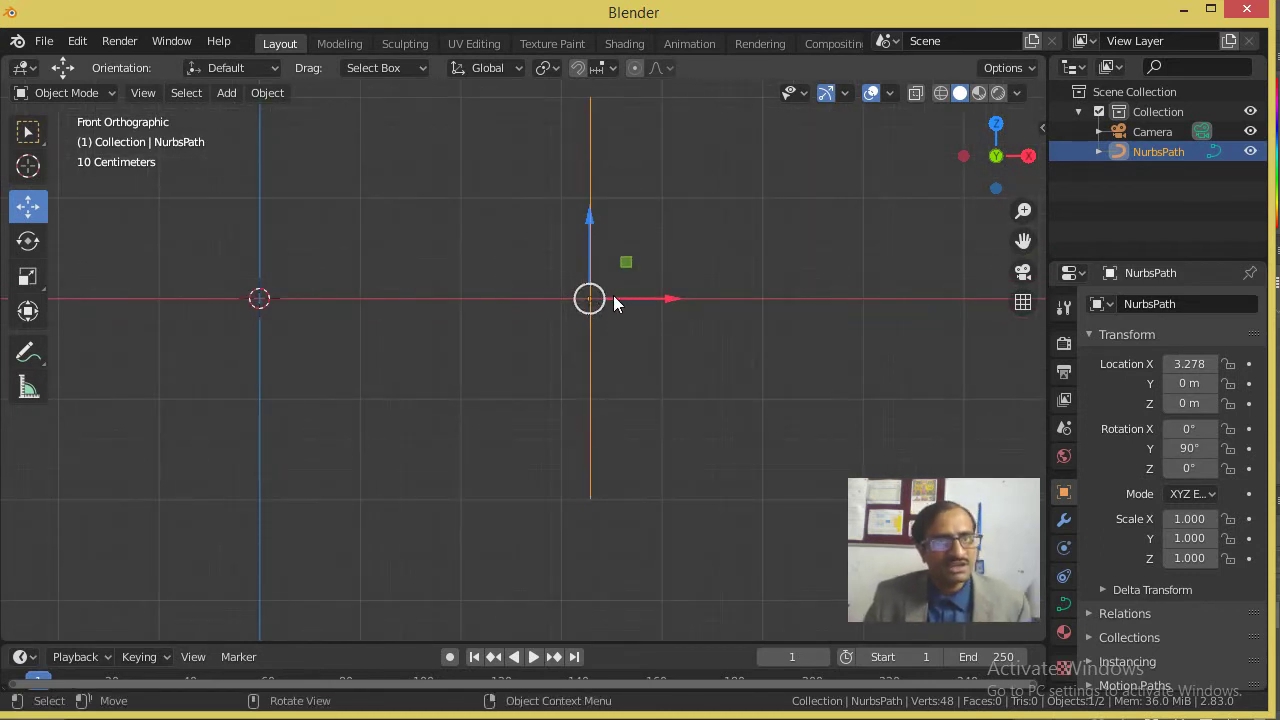
key("Tab")
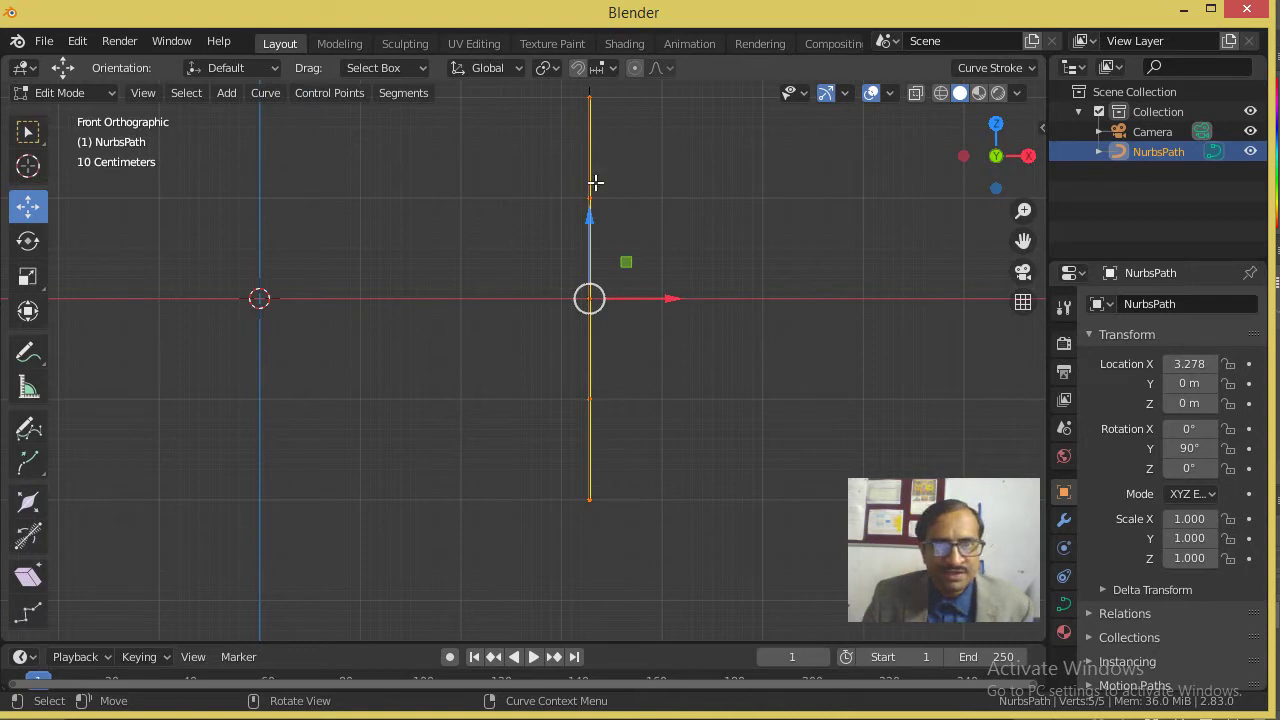
Step: Pull the two upper control points right to bend the profile, then select the bottom point
left_click(590, 196)
mouse_move(590, 197)
left_mouse_down()
mouse_move(789, 194)
mouse_move(879, 224)
mouse_move(838, 226)
left_mouse_up()
mouse_move(537, 277)
left_mouse_down()
mouse_move(630, 331)
mouse_move(711, 316)
mouse_move(703, 286)
left_mouse_up()
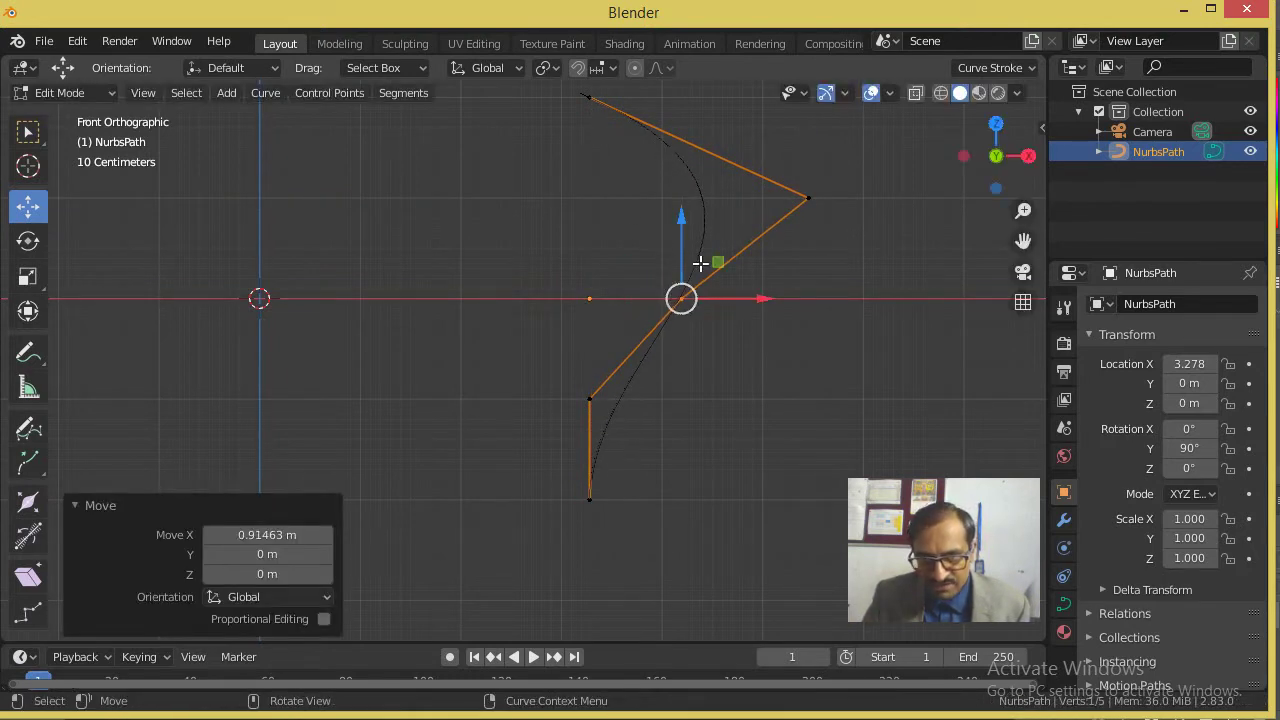
scroll(584, 503, "up", 1)
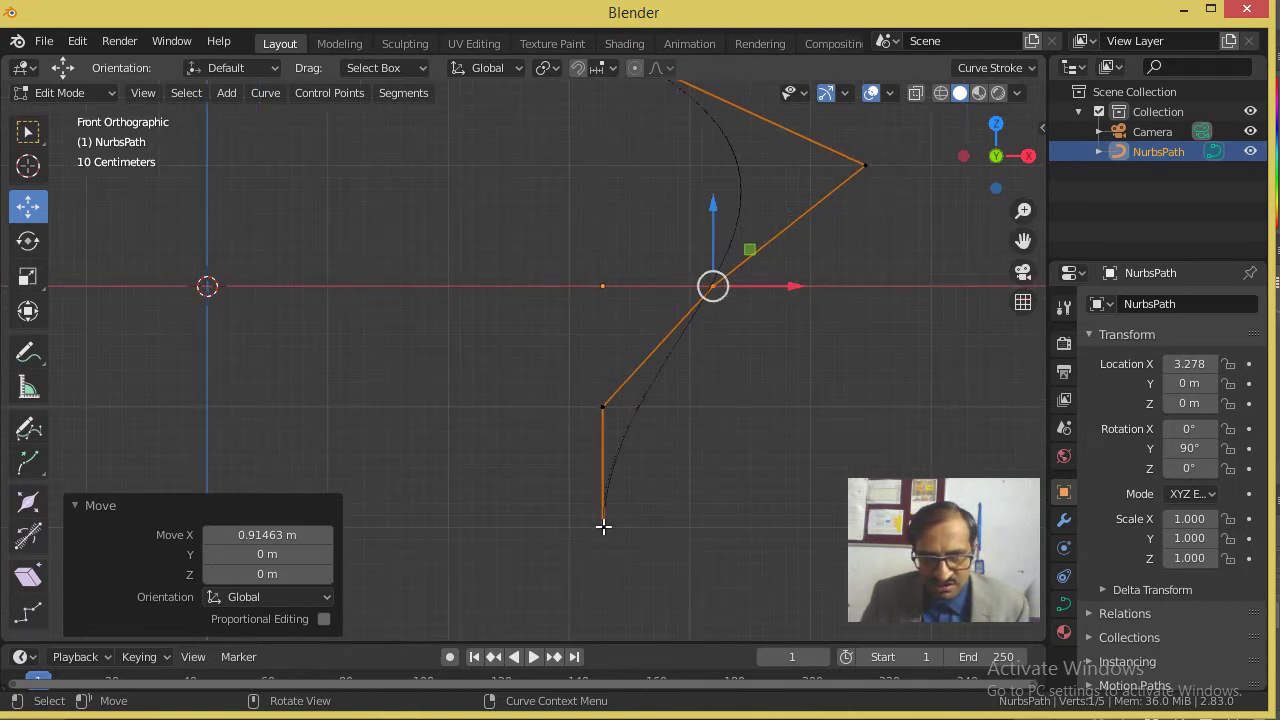
left_click(602, 527)
middle_click_drag(644, 457, 591, 311, "shift")
Step: Extrude four new control points from the bottom end to form the stem and base
key("e")
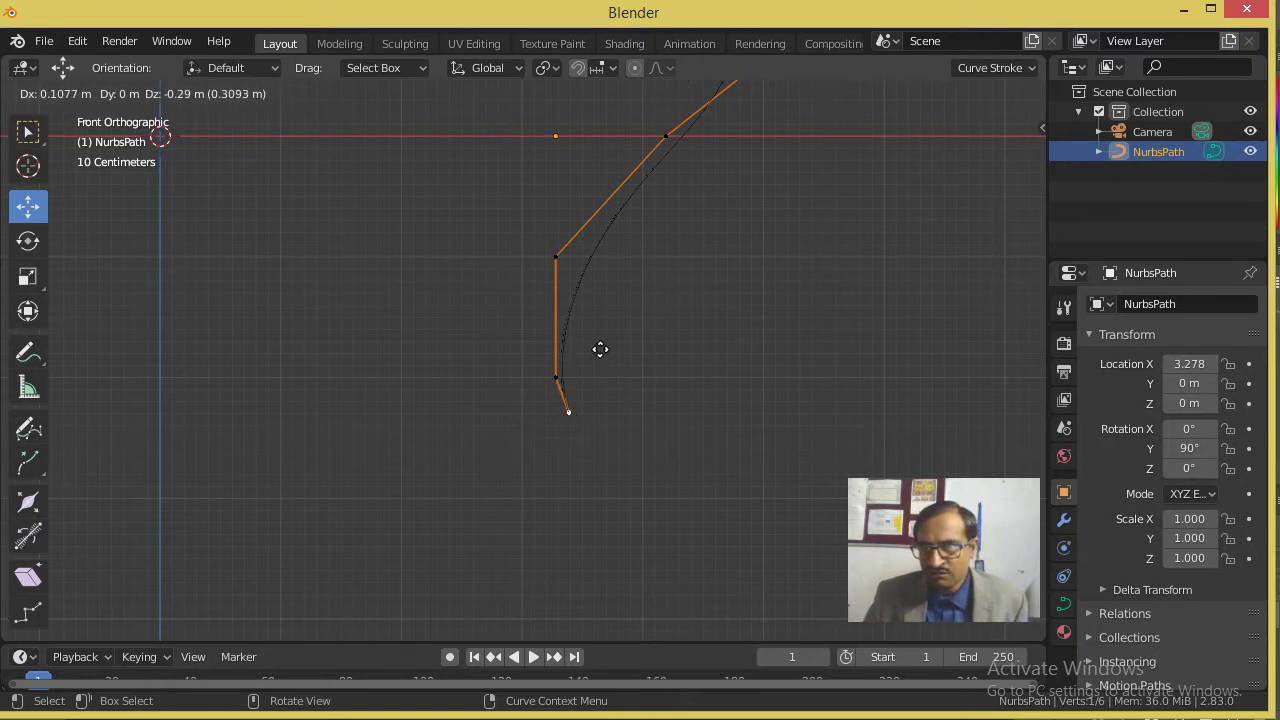
left_click(600, 349)
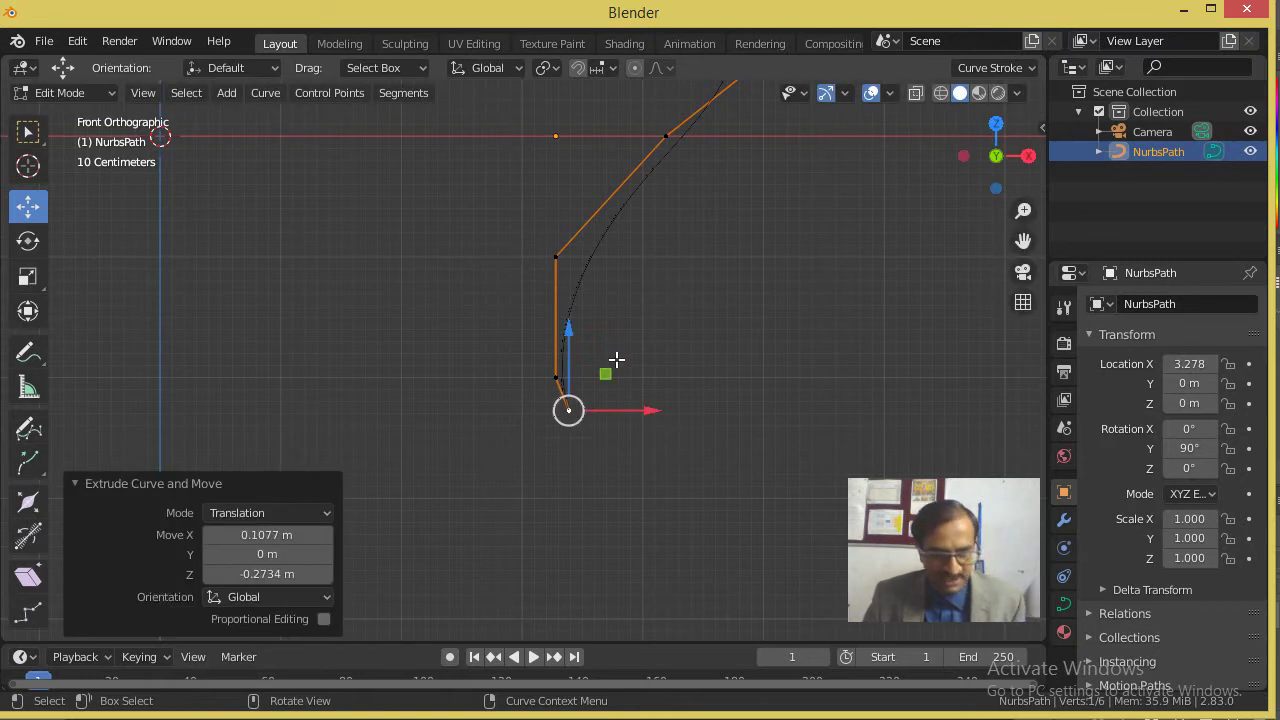
key("e")
left_click(704, 385)
key("e")
left_click(711, 460)
key("e")
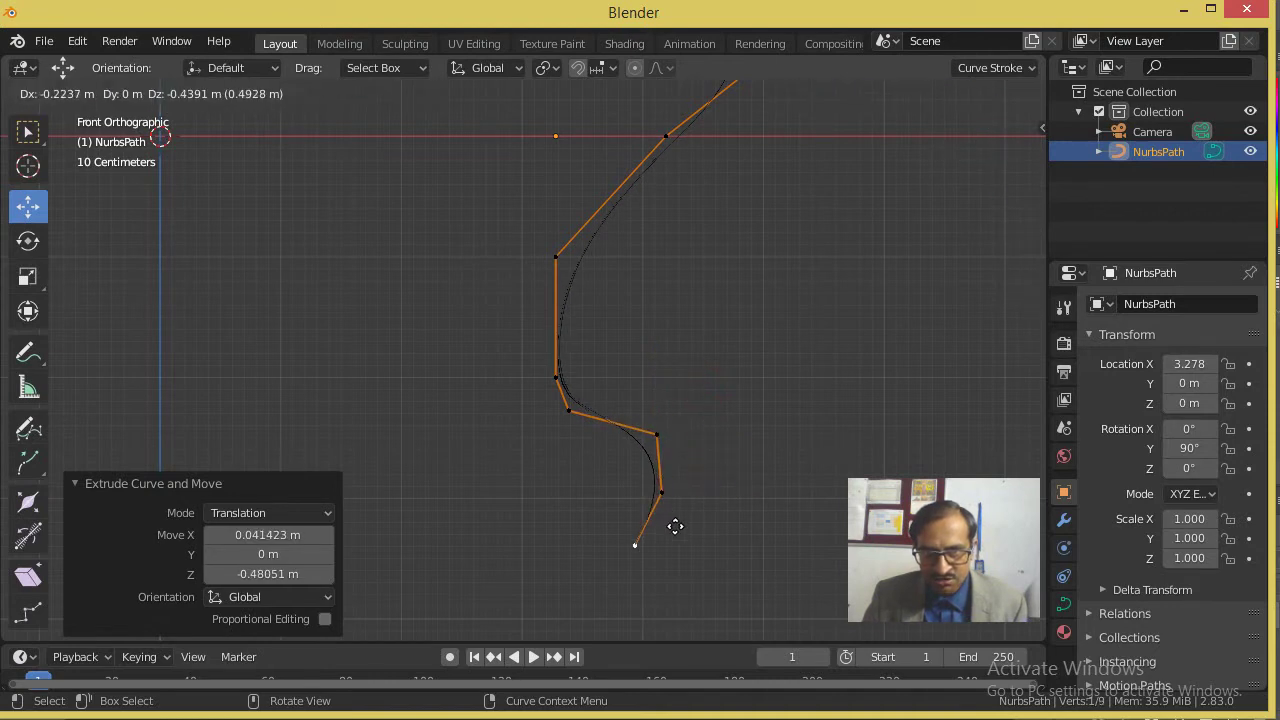
left_click(686, 521)
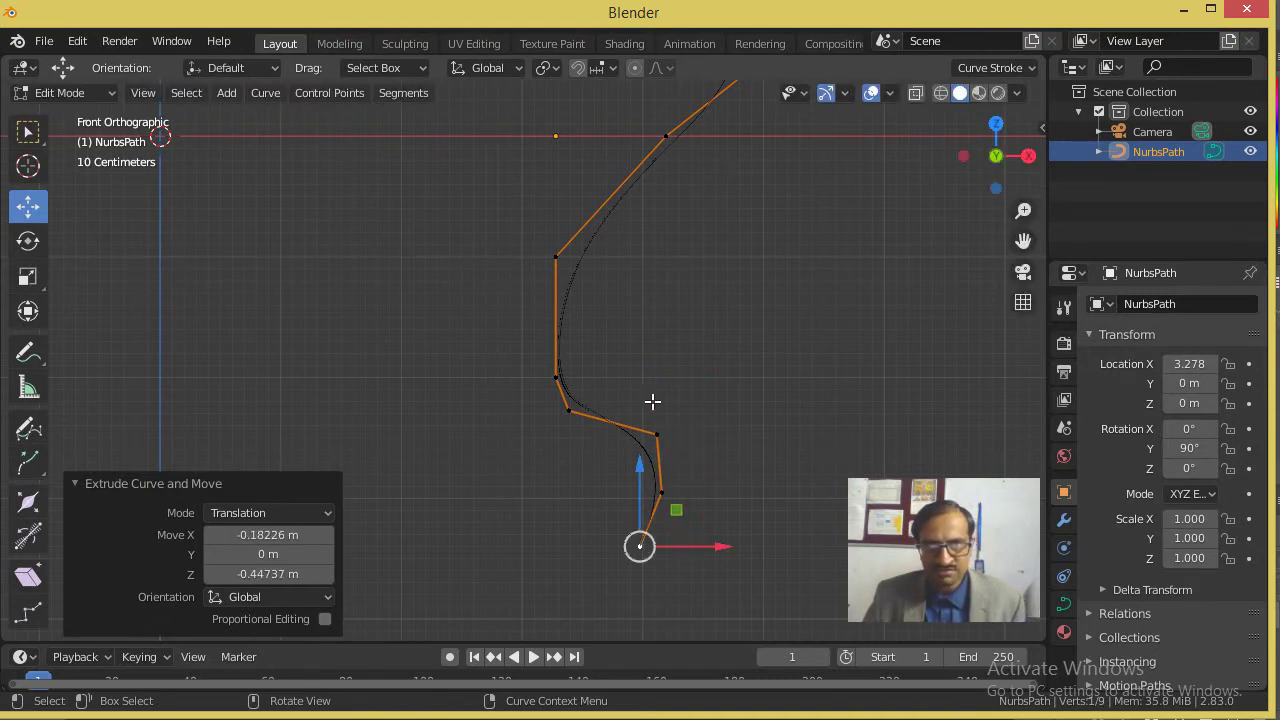
Step: Raise a stem point, then subdivide the segment between it and its neighbour with 1 cut
scroll(630, 379, "up", 1)
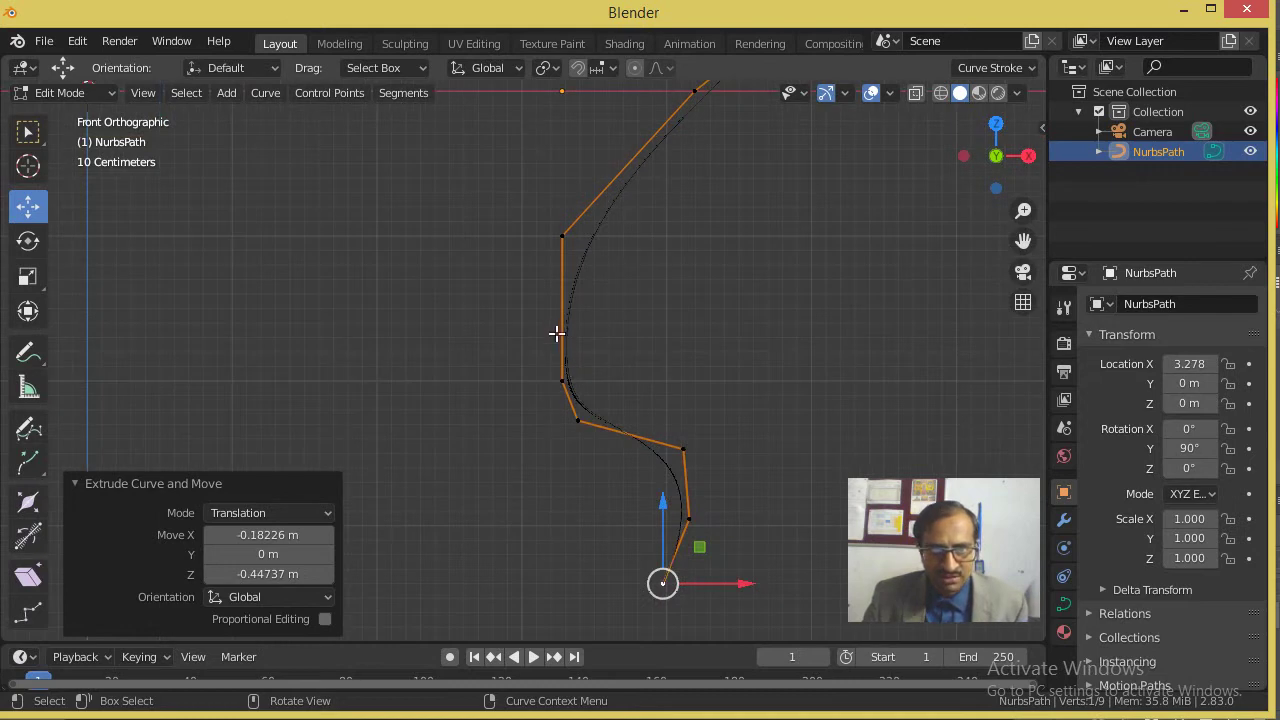
left_click(563, 381)
left_click_drag(561, 343, 557, 289)
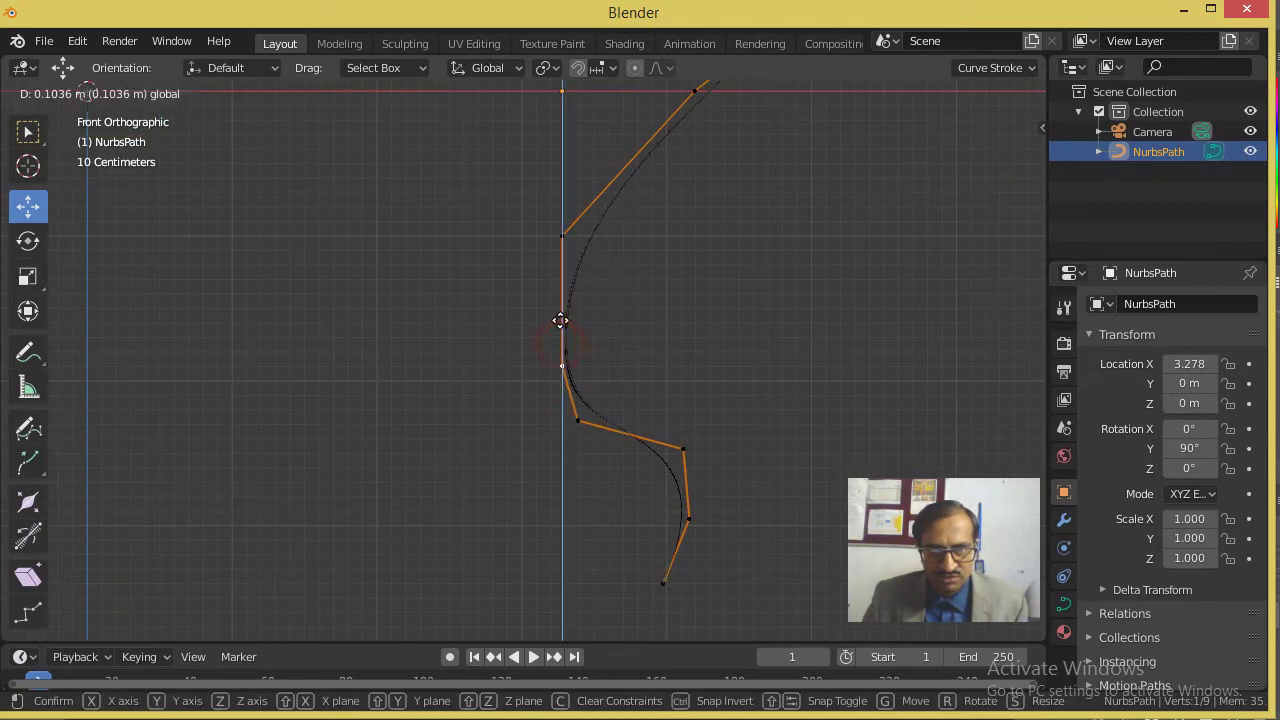
scroll(555, 346, "up", 2)
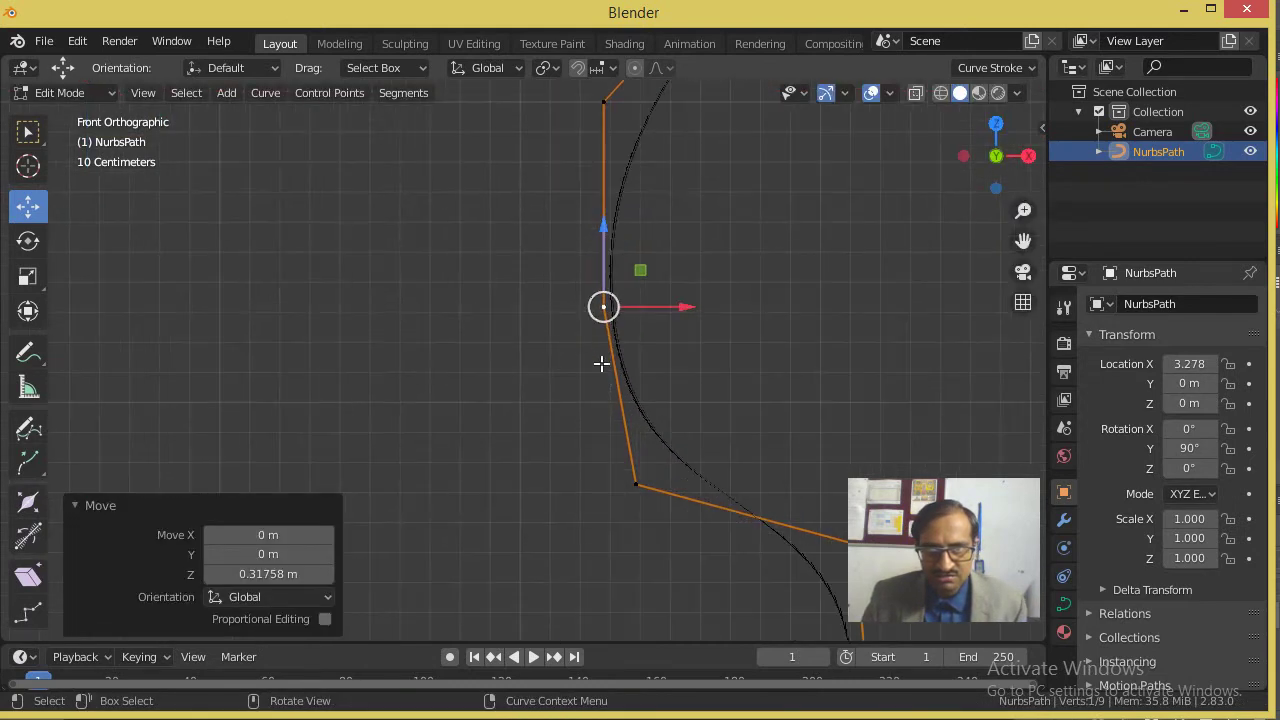
left_click(638, 487, "shift")
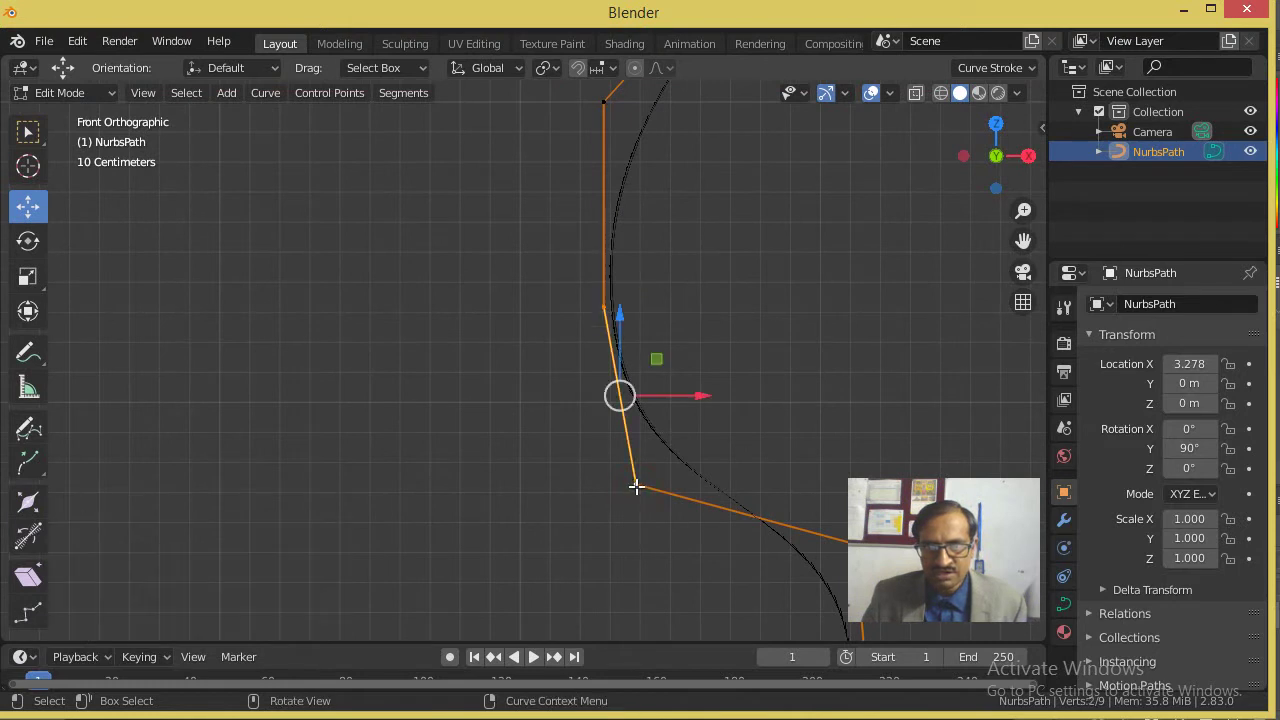
right_click(636, 487)
left_click(584, 166)
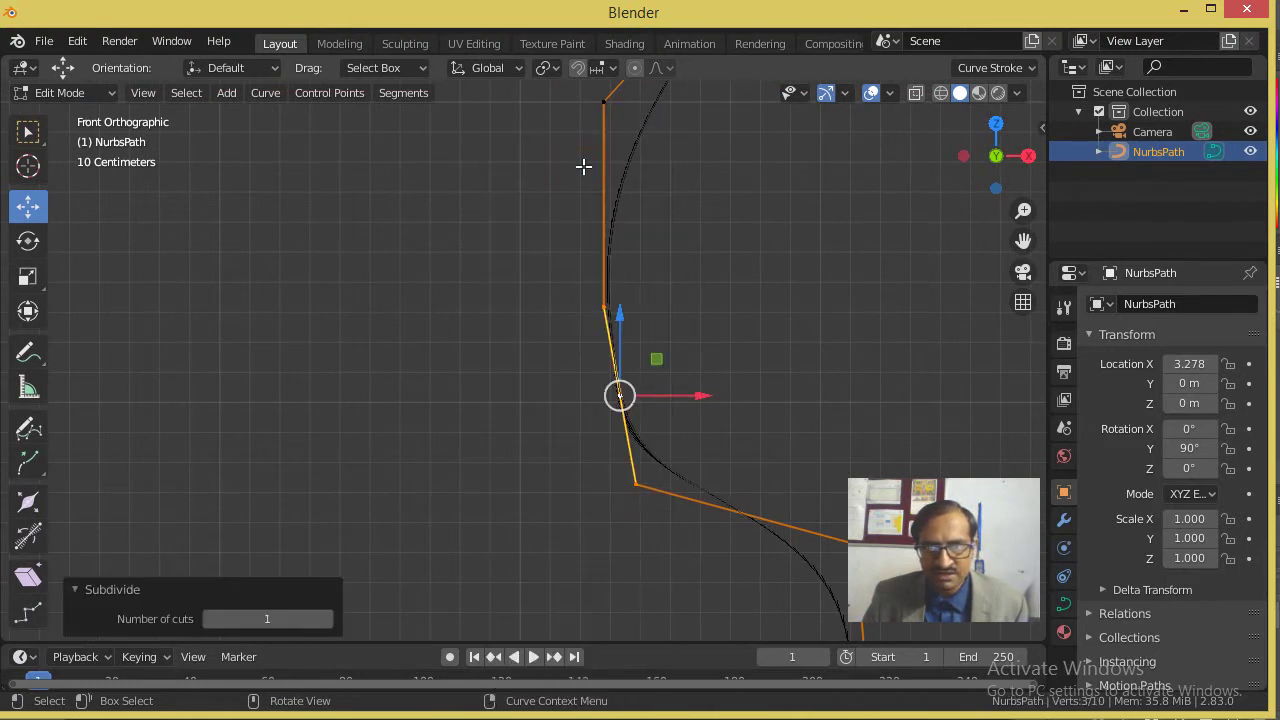
Step: Nudge the new control point and another nearby point slightly left
mouse_move(676, 400)
left_mouse_down()
mouse_move(660, 400)
mouse_move(634, 348)
left_mouse_up()
left_click(605, 396)
scroll(616, 316, "down", 4)
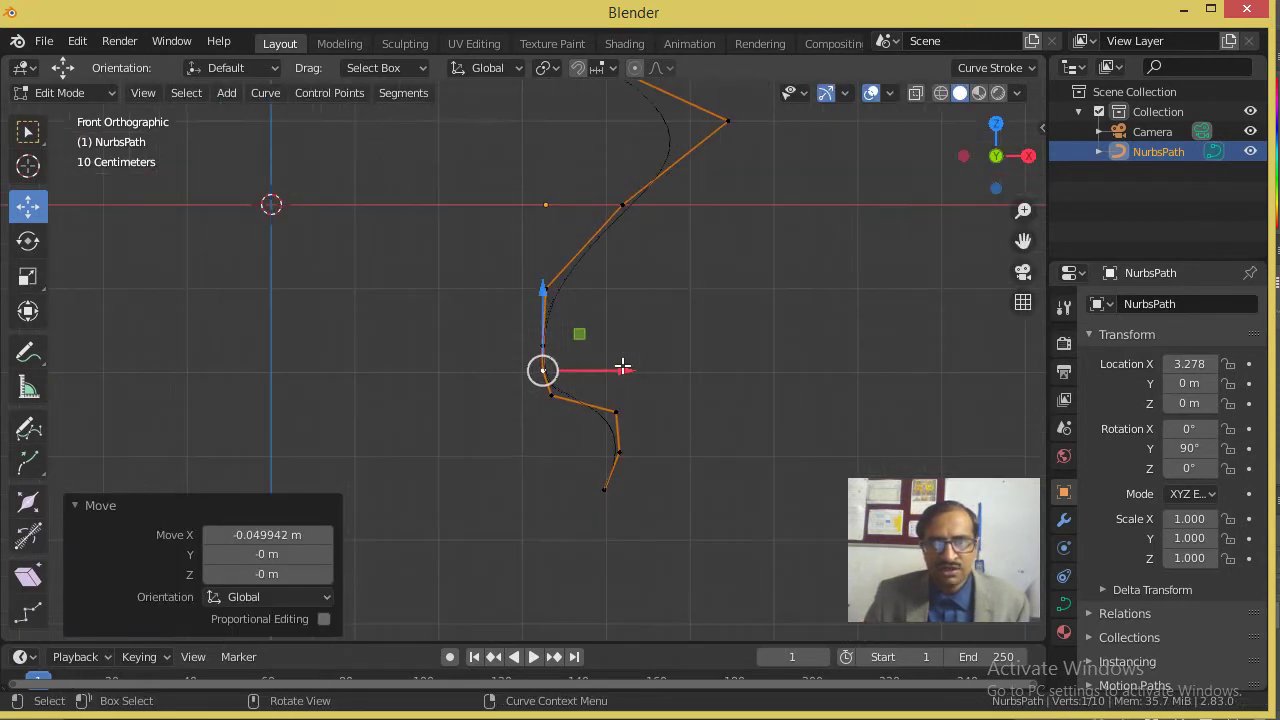
scroll(616, 316, "up", 2)
scroll(610, 310, "up", 1, "shift")
scroll(590, 288, "up", 4, "shift")
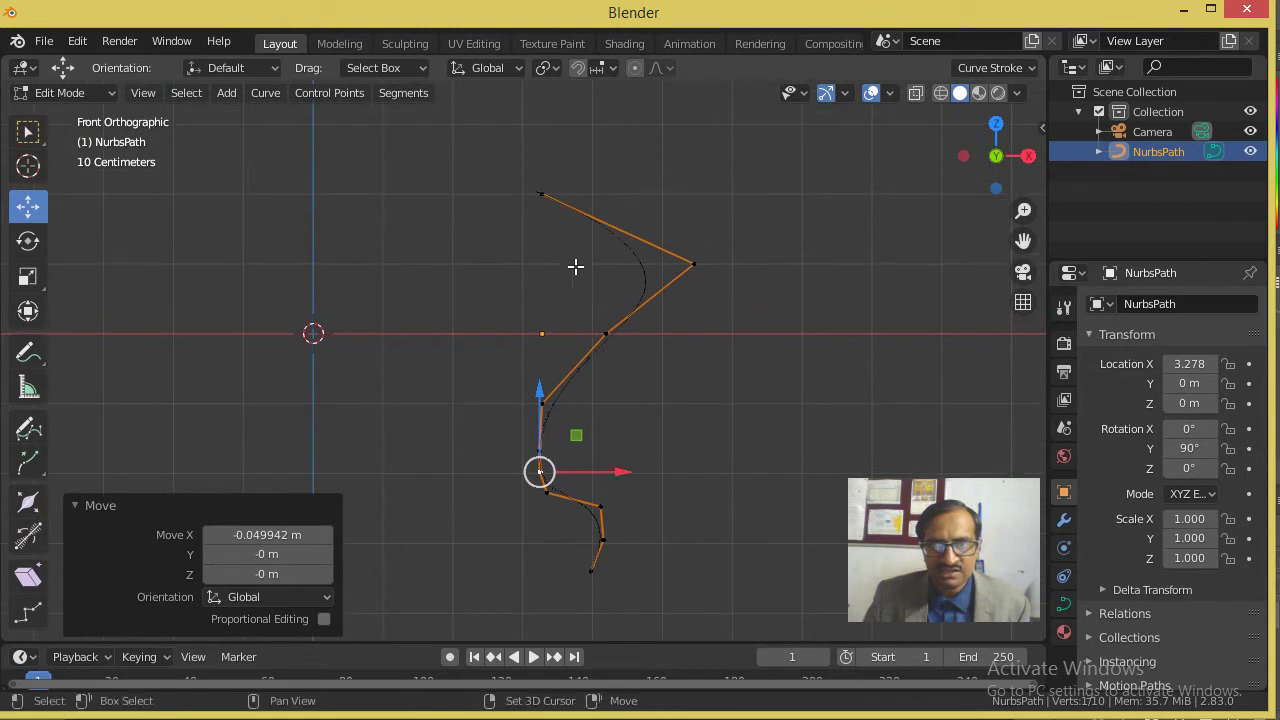
Step: Raise the top point, pull the bulge point 0.44 m toward the axis, and return to Object Mode
left_click(572, 208)
left_click_drag(544, 149, 551, 610)
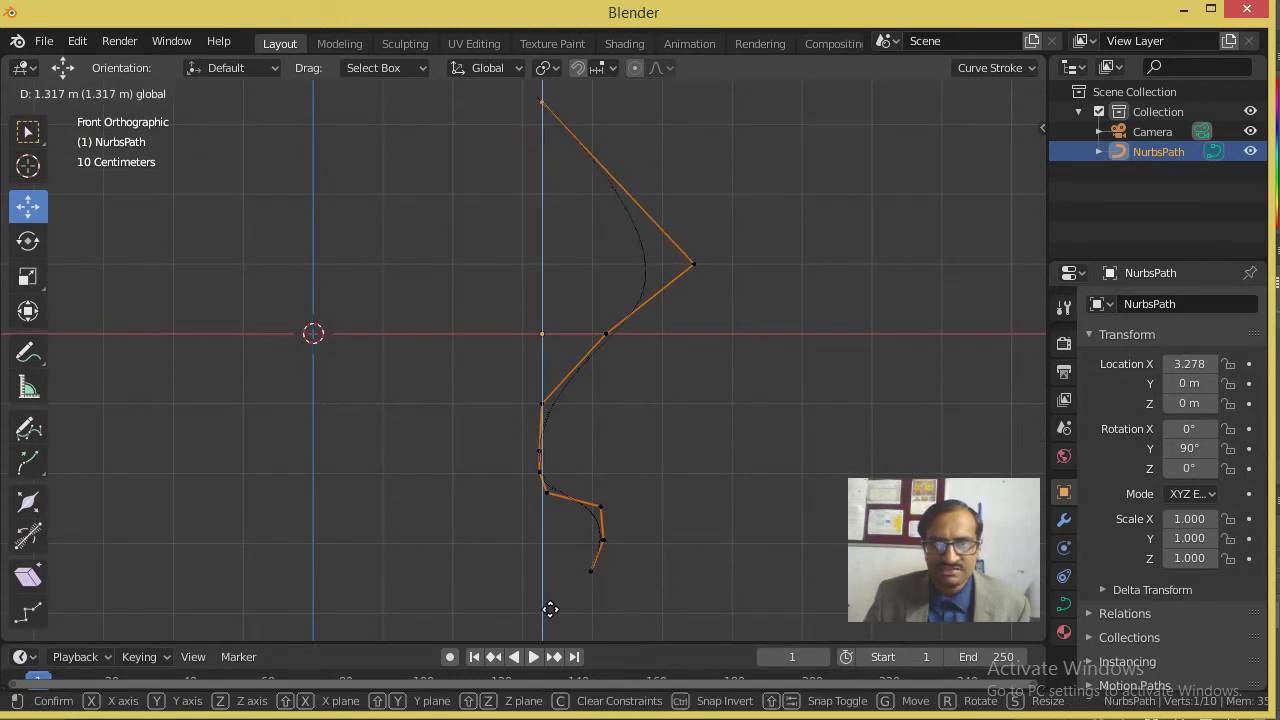
left_click(698, 264)
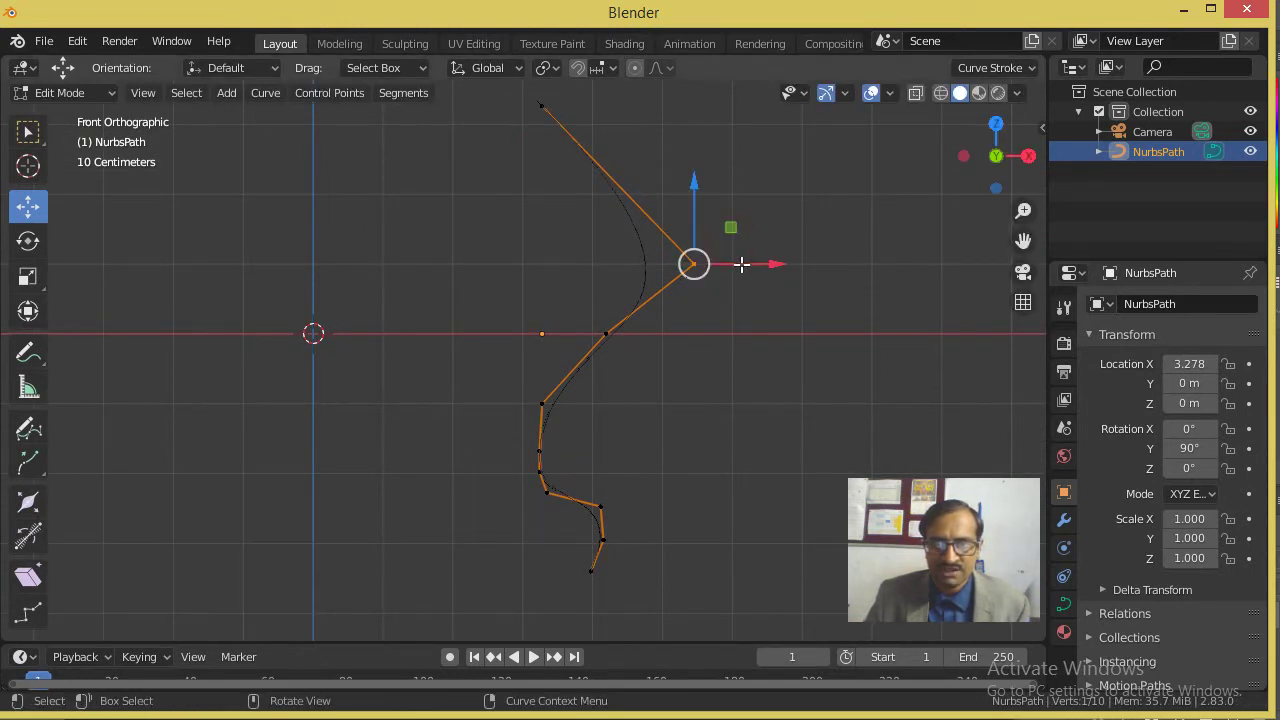
left_click_drag(737, 263, 703, 266)
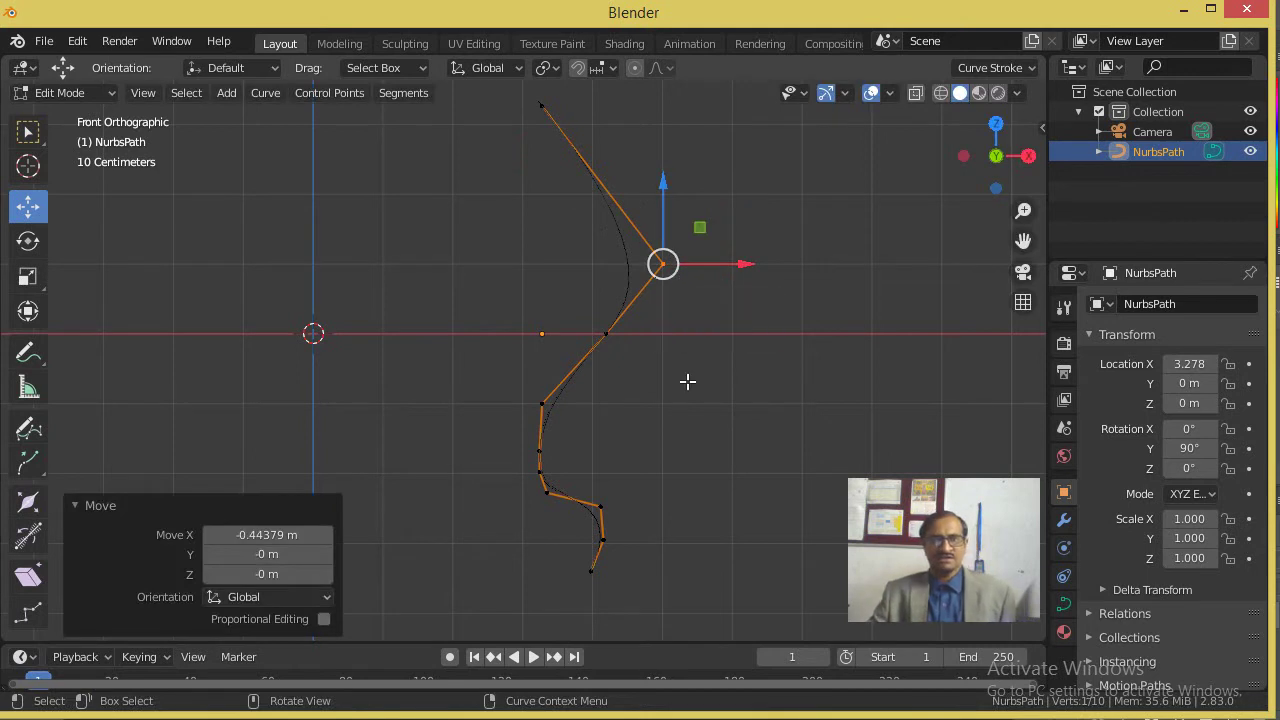
key("Tab")
scroll(577, 310, "down", 3)
scroll(575, 300, "up", 1)
scroll(568, 285, "up", 1)
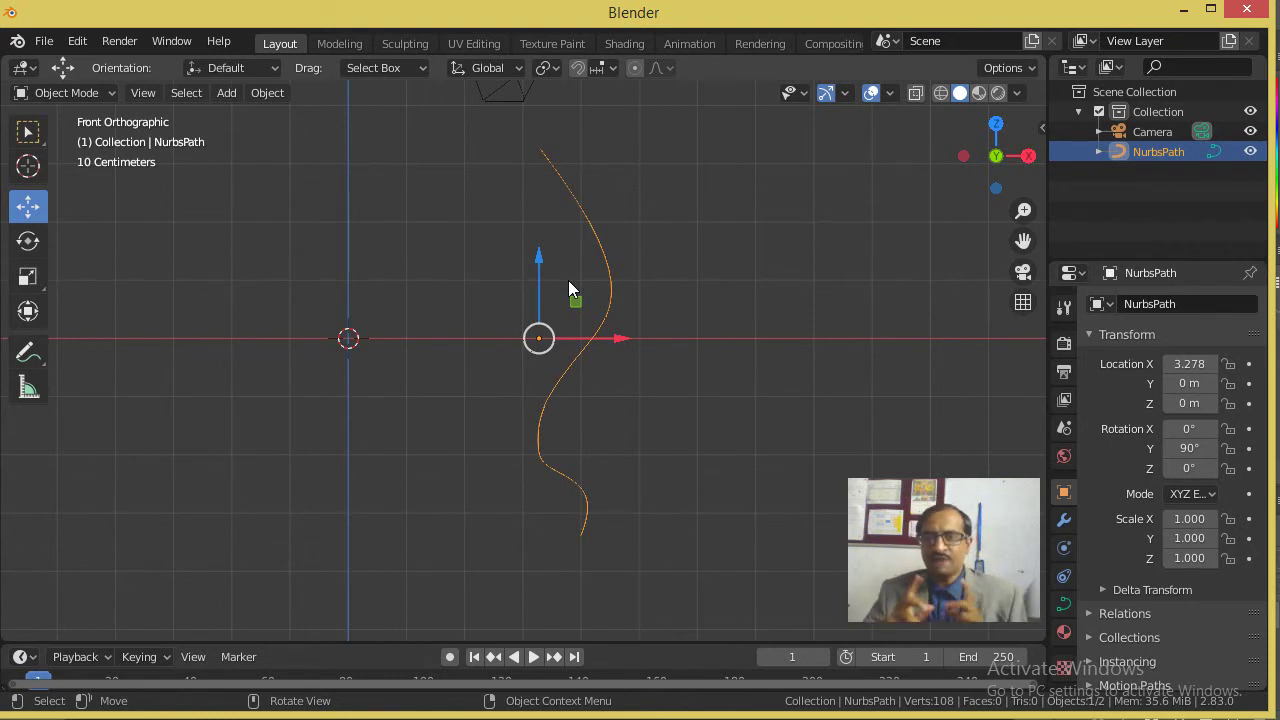
Step: Add a Screw modifier to the NurbsPath and set its Axis to X
left_click(1063, 524)
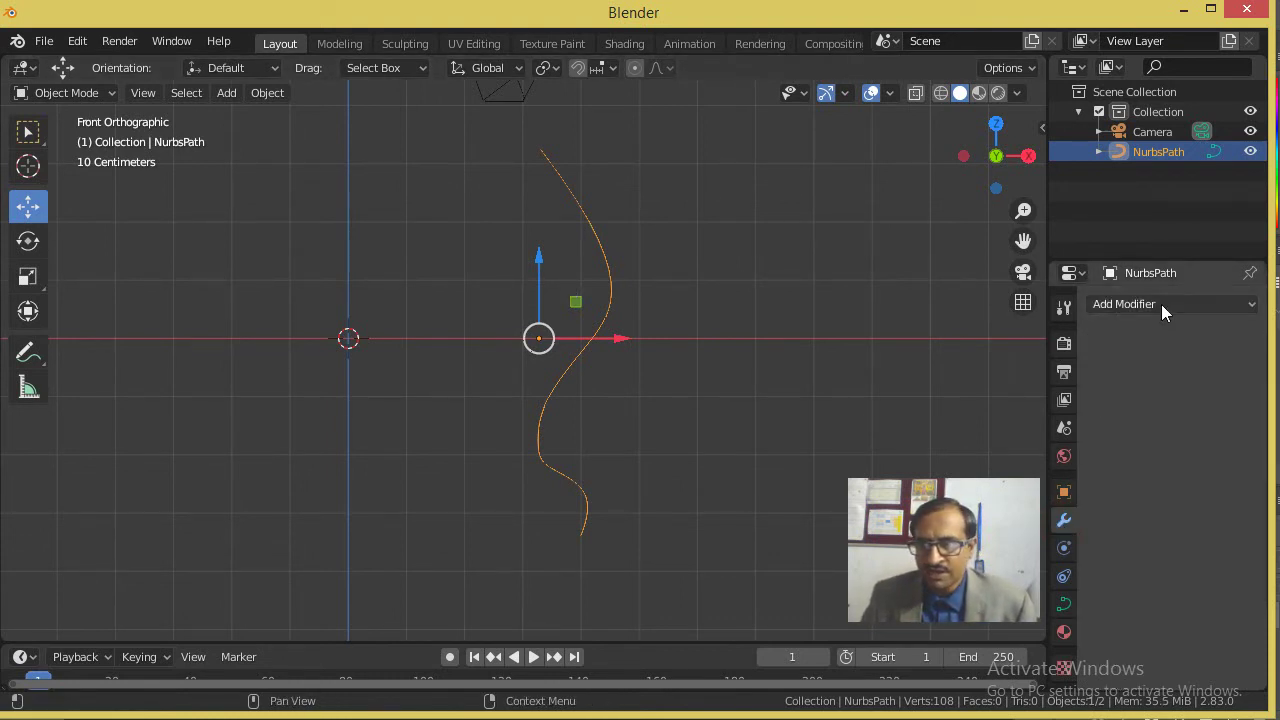
left_click(1161, 308)
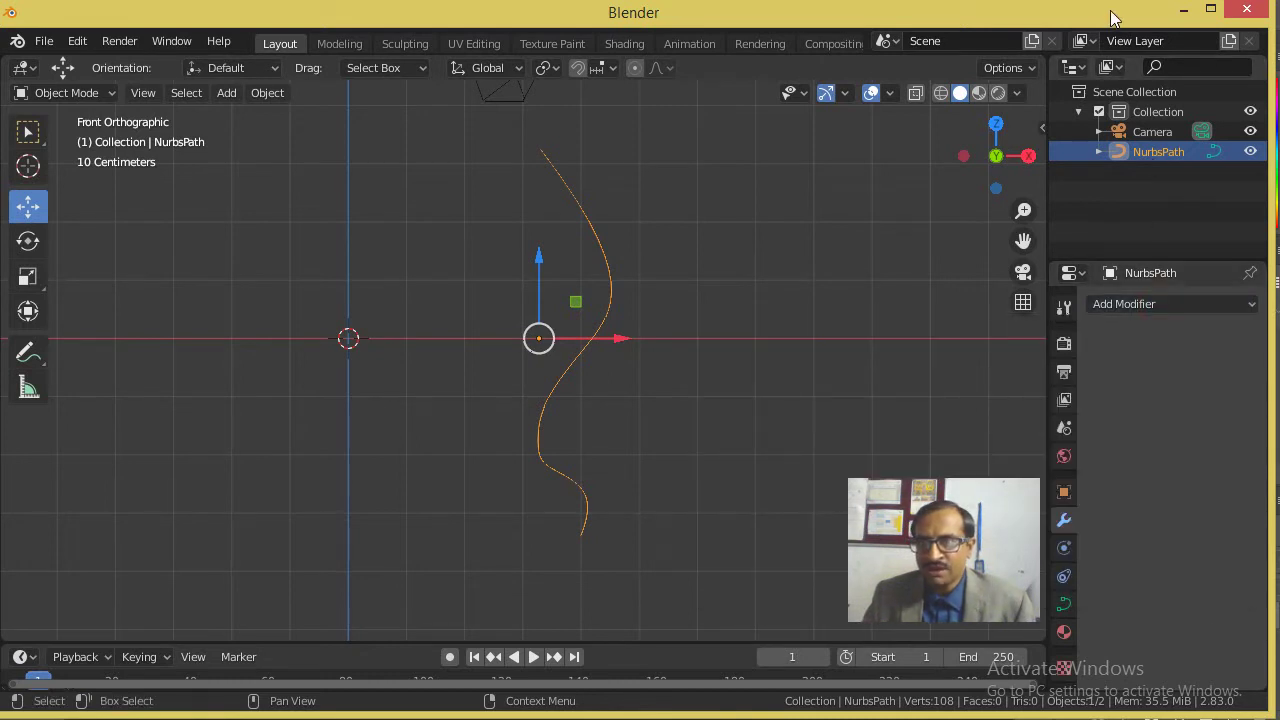
left_click_drag(1110, 10, 820, 10)
left_click(850, 296)
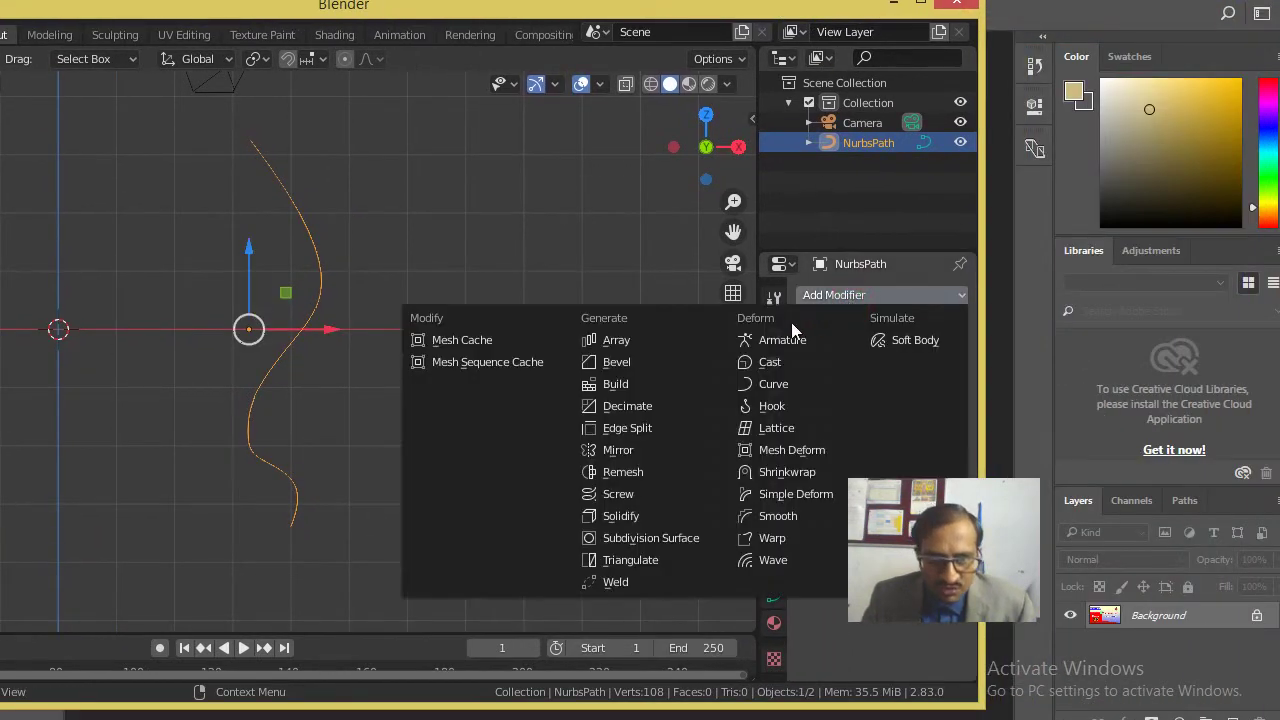
left_click(607, 490)
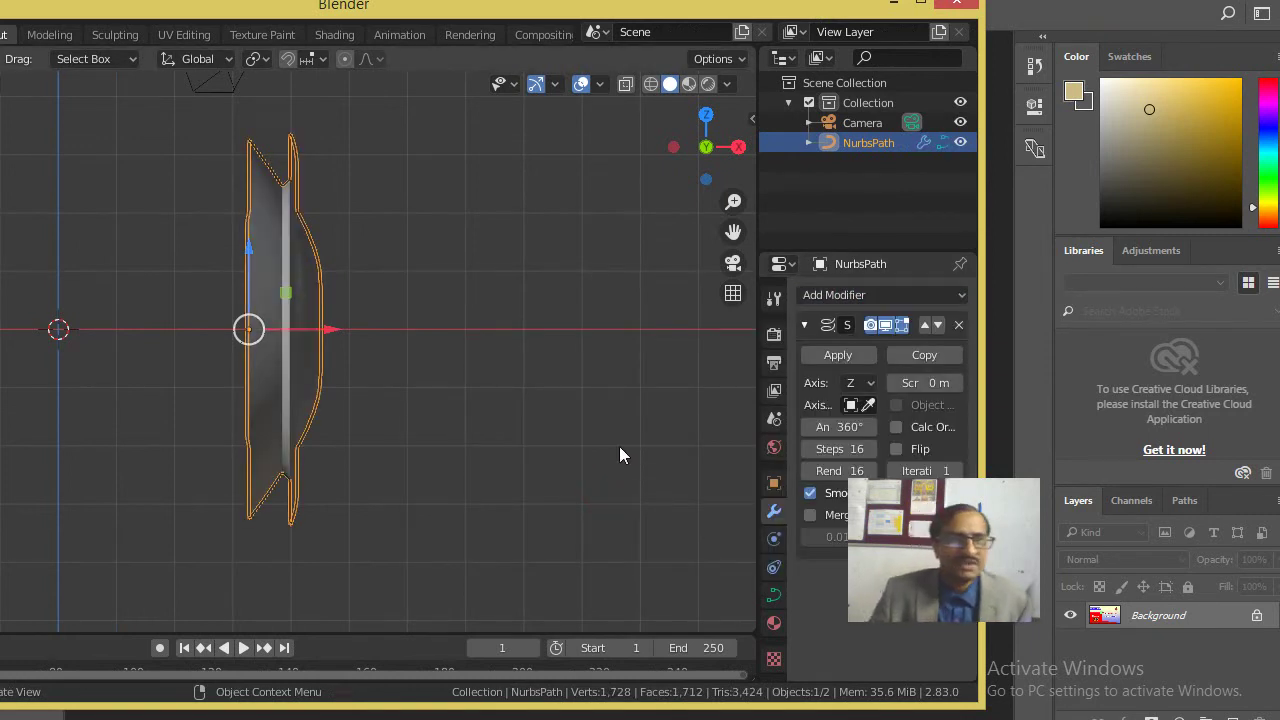
left_click(858, 385)
left_click(858, 405)
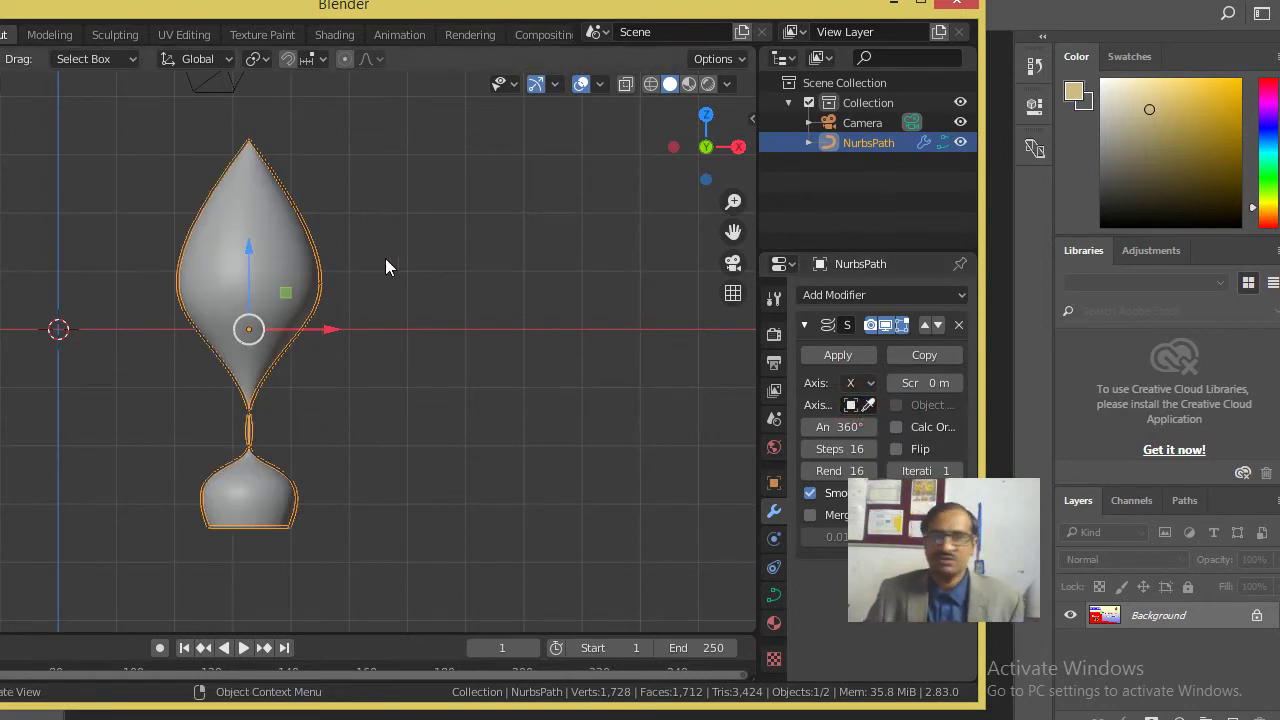
double_click(786, 8)
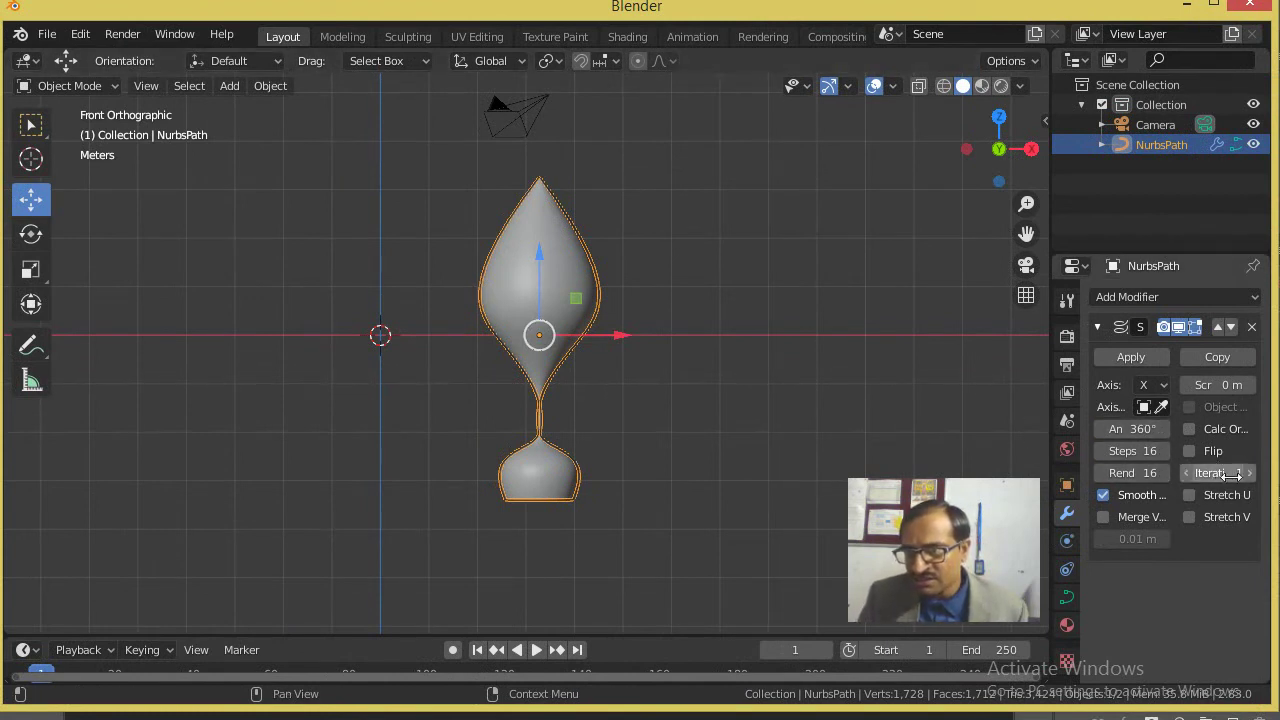
mouse_move(1238, 389)
left_mouse_down()
mouse_move(1270, 389)
mouse_move(1127, 406)
left_mouse_up()
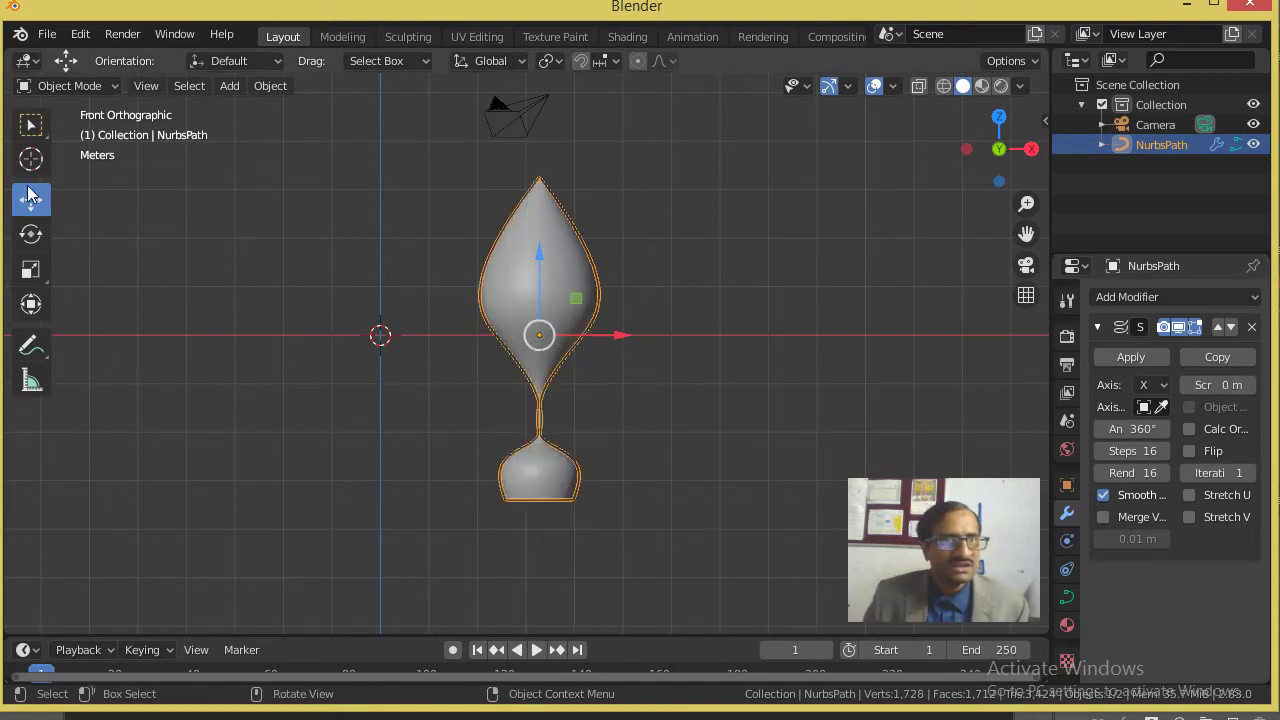
Step: In Edit Mode, shift the whole profile slightly right and move the top point outward along X
key("Tab")
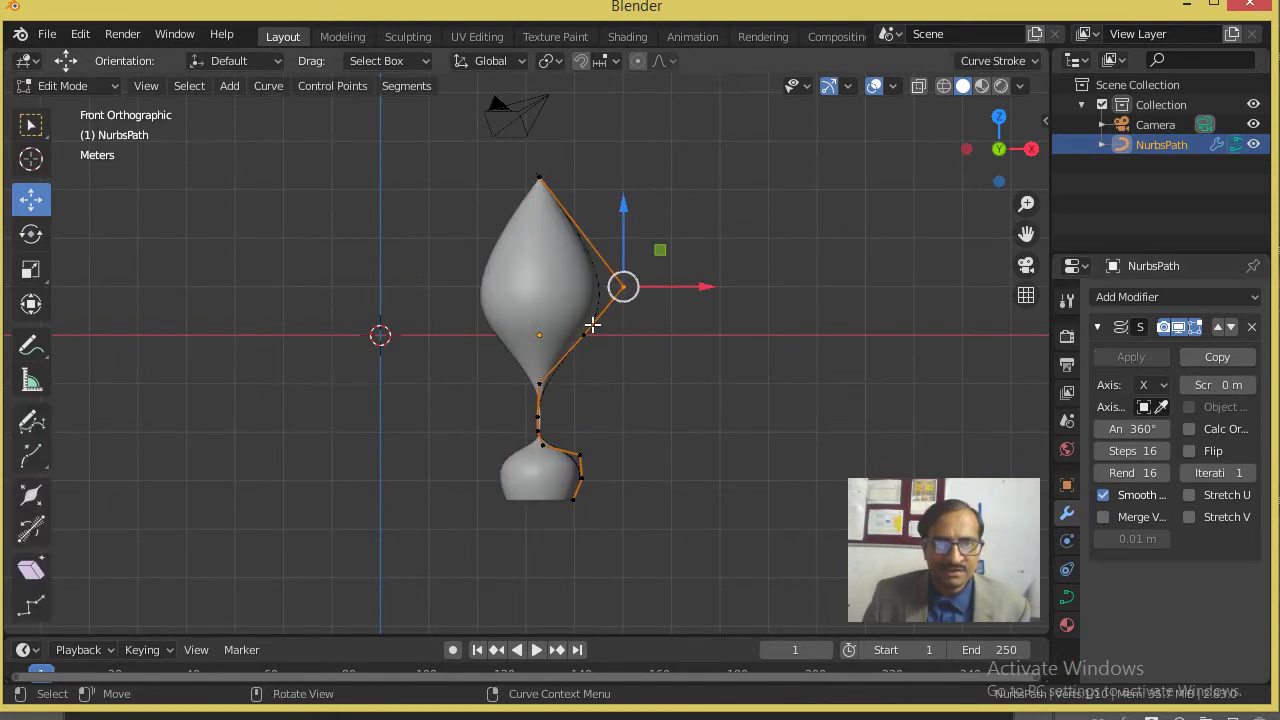
key("a")
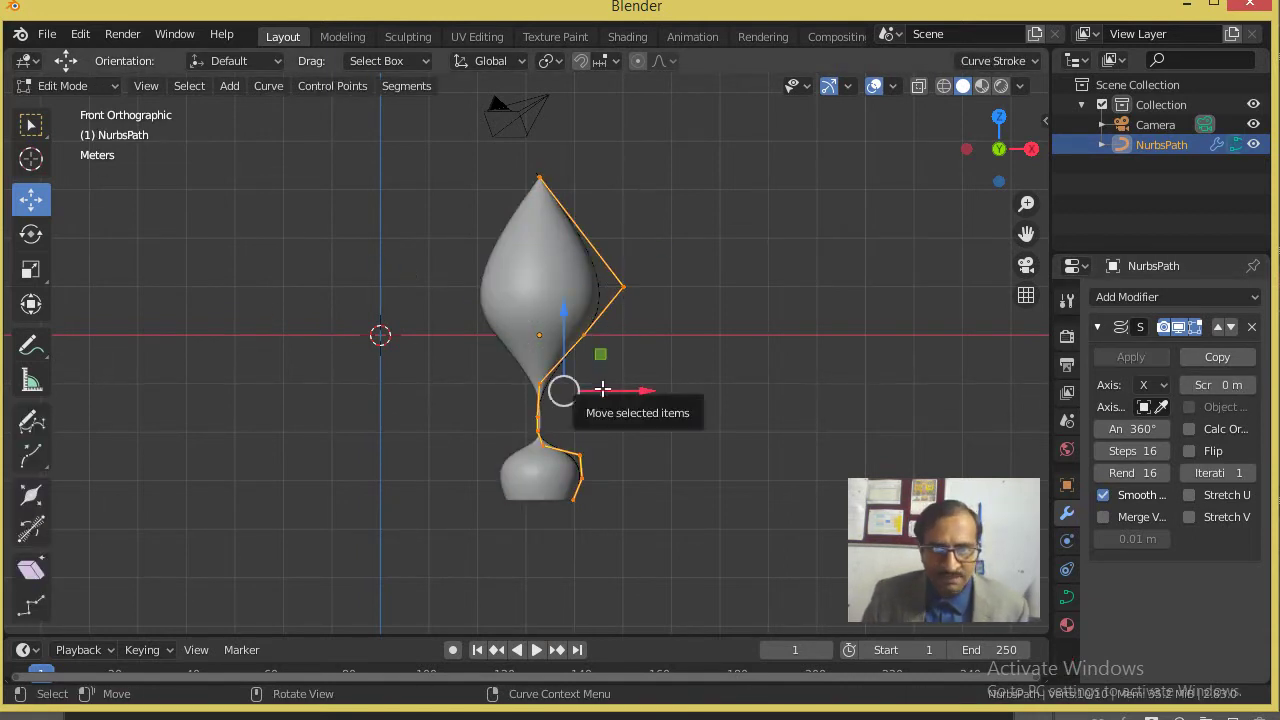
left_click_drag(608, 391, 618, 393)
key("alt+a")
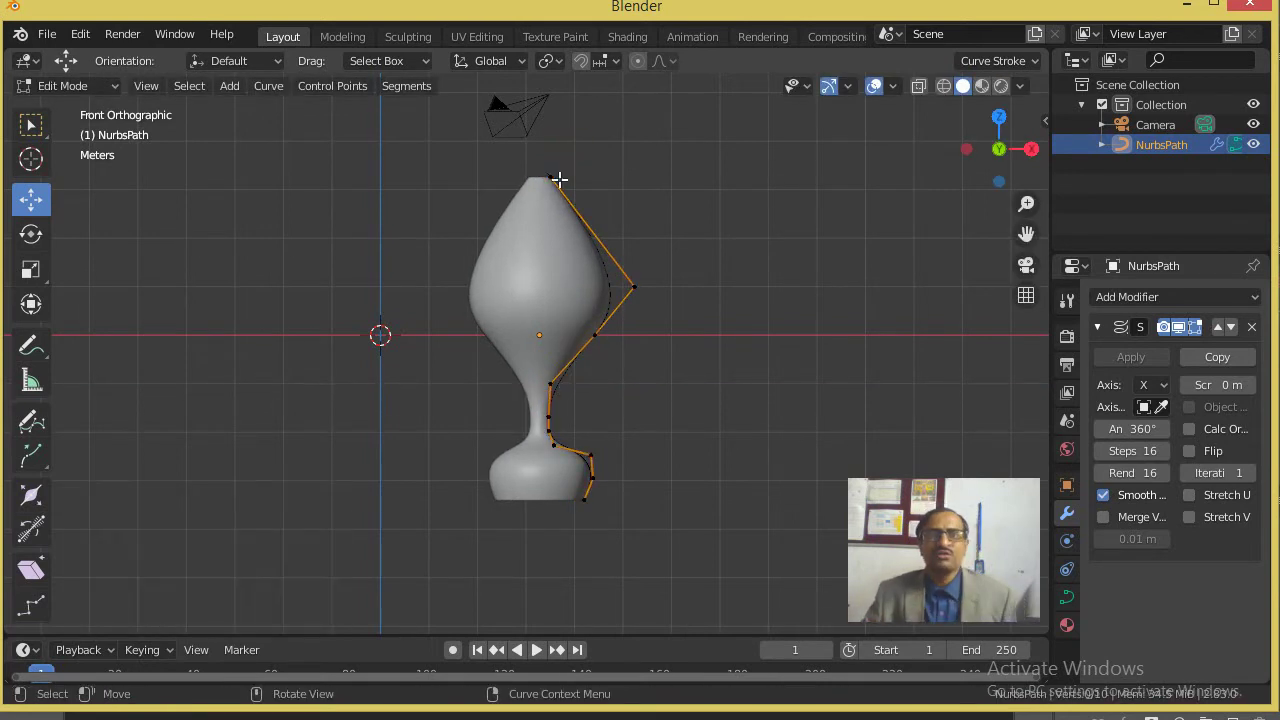
left_click_drag(556, 178, 645, 179)
mouse_move(589, 337)
middle_mouse_down()
mouse_move(511, 549)
mouse_move(558, 574)
middle_mouse_up()
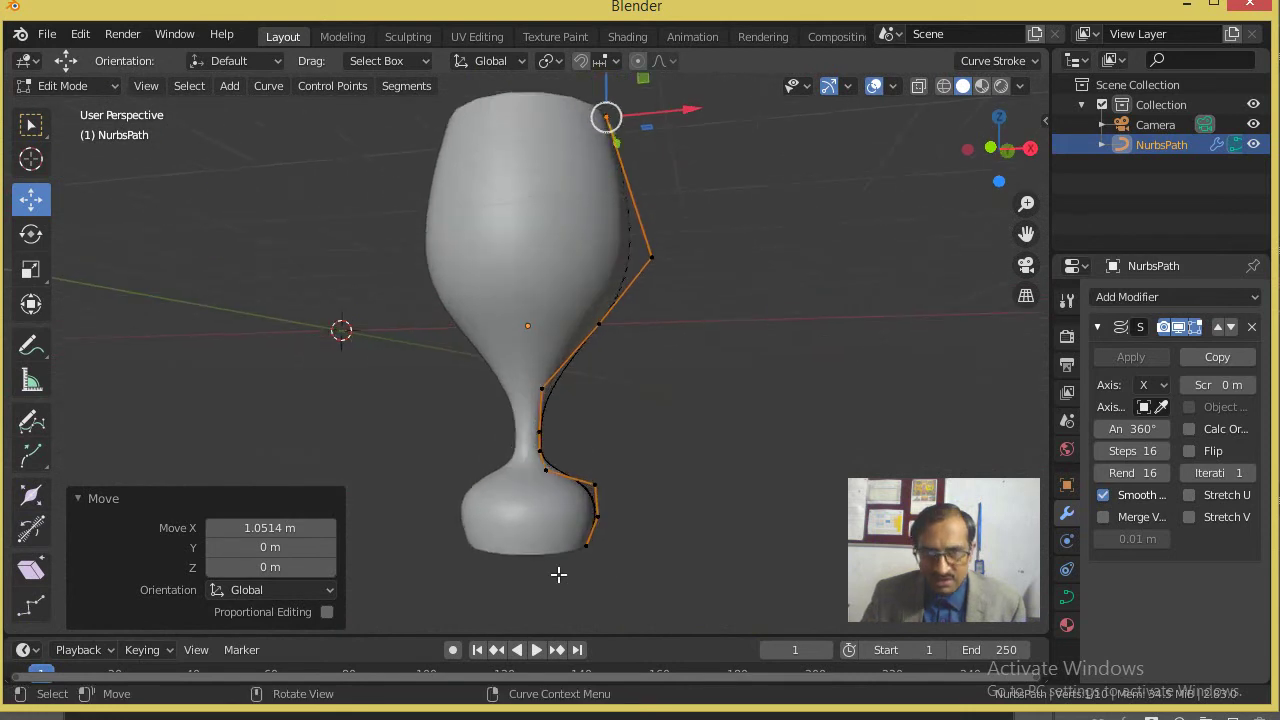
Step: Raise the bottom point, widen the base point outward, and pull the stem neck point inward
scroll(558, 574, "up", 1)
left_click_drag(634, 563, 580, 600)
left_click_drag(648, 538, 604, 568)
mouse_move(610, 515)
left_mouse_down()
mouse_move(624, 580)
mouse_move(600, 530)
left_mouse_up()
left_click(596, 578)
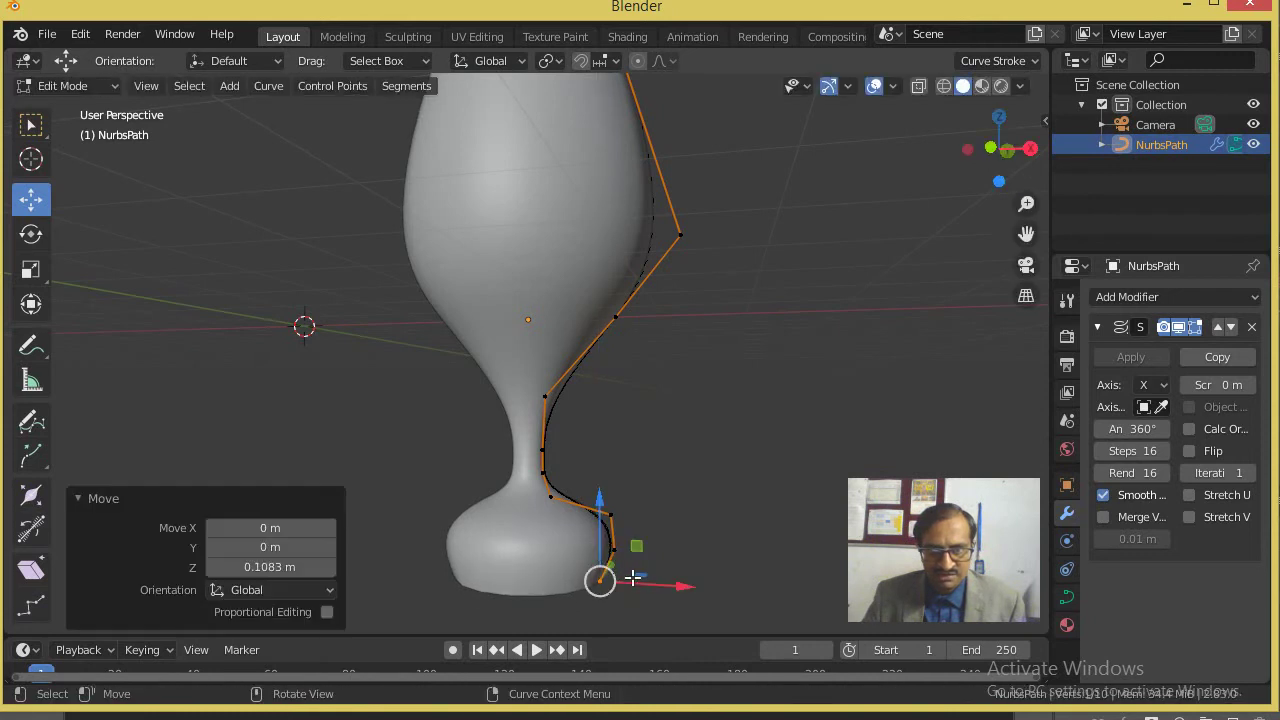
left_click_drag(655, 593, 700, 594)
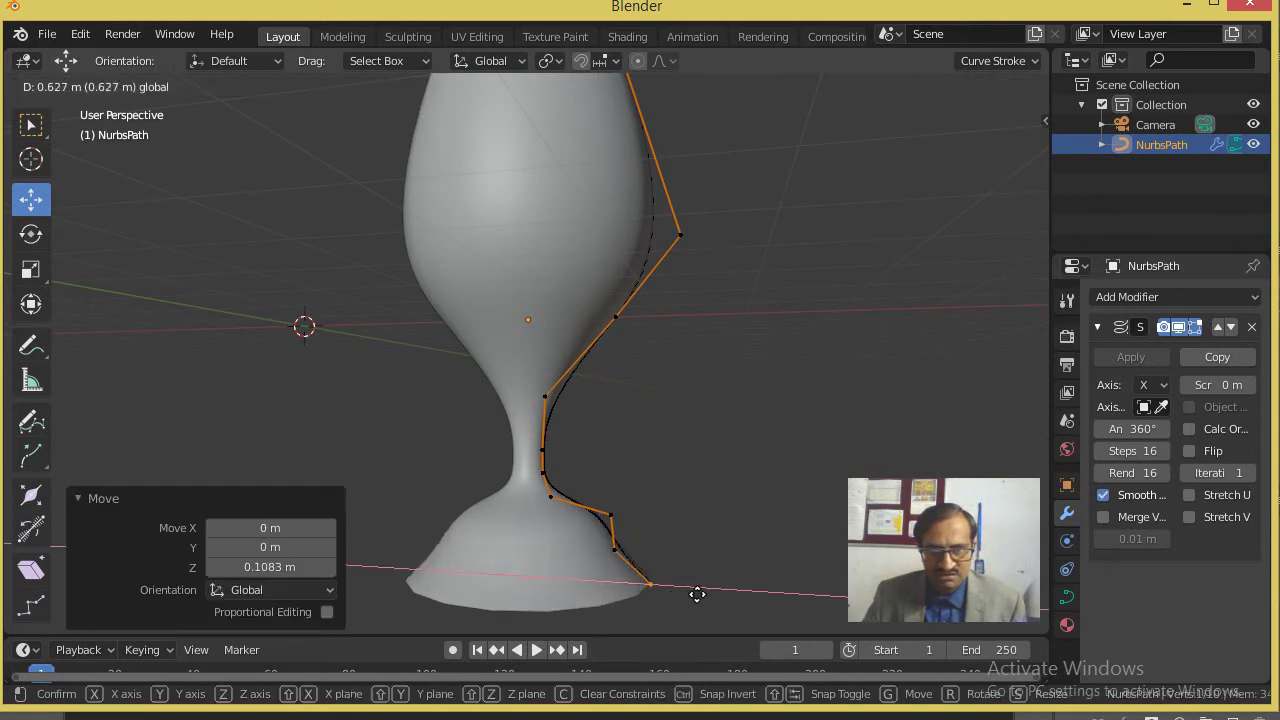
scroll(630, 490, "up", 1)
left_click(552, 490)
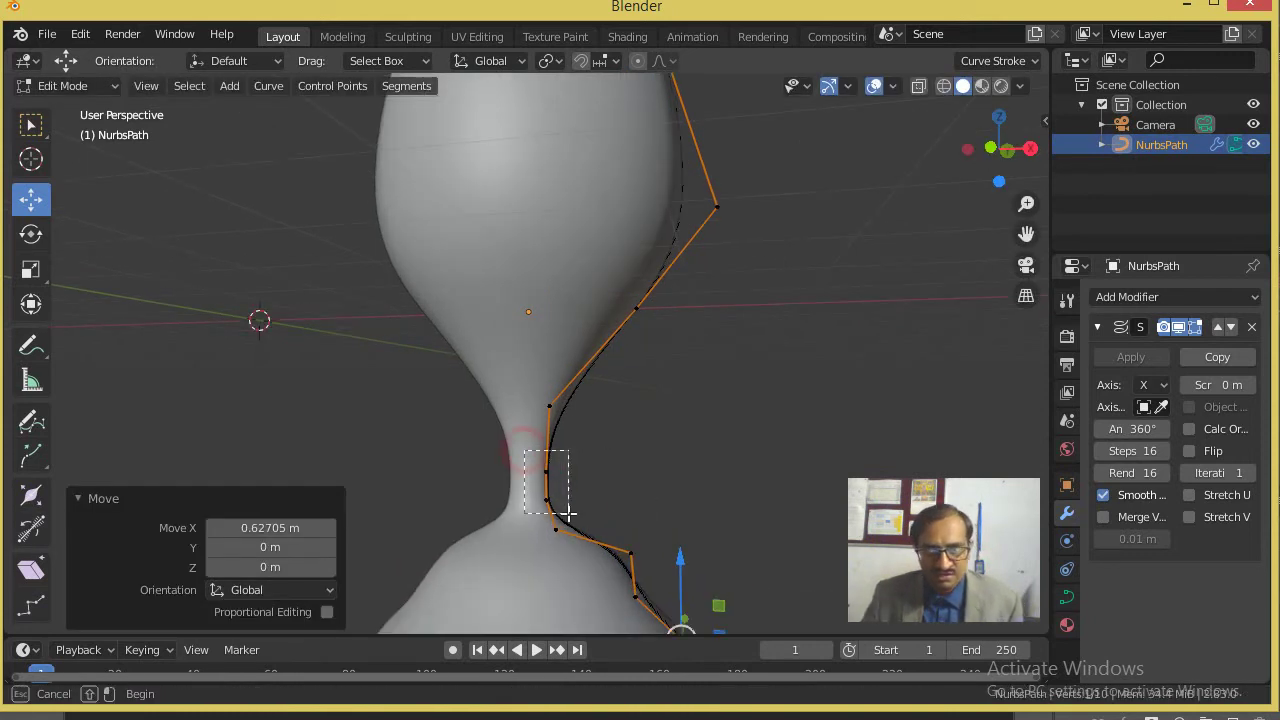
mouse_move(587, 488)
left_mouse_down()
mouse_move(607, 536)
mouse_move(537, 527)
left_mouse_up()
Step: Push the outer base point further out along X to flare the foot
left_click(556, 528)
key("KP_3")
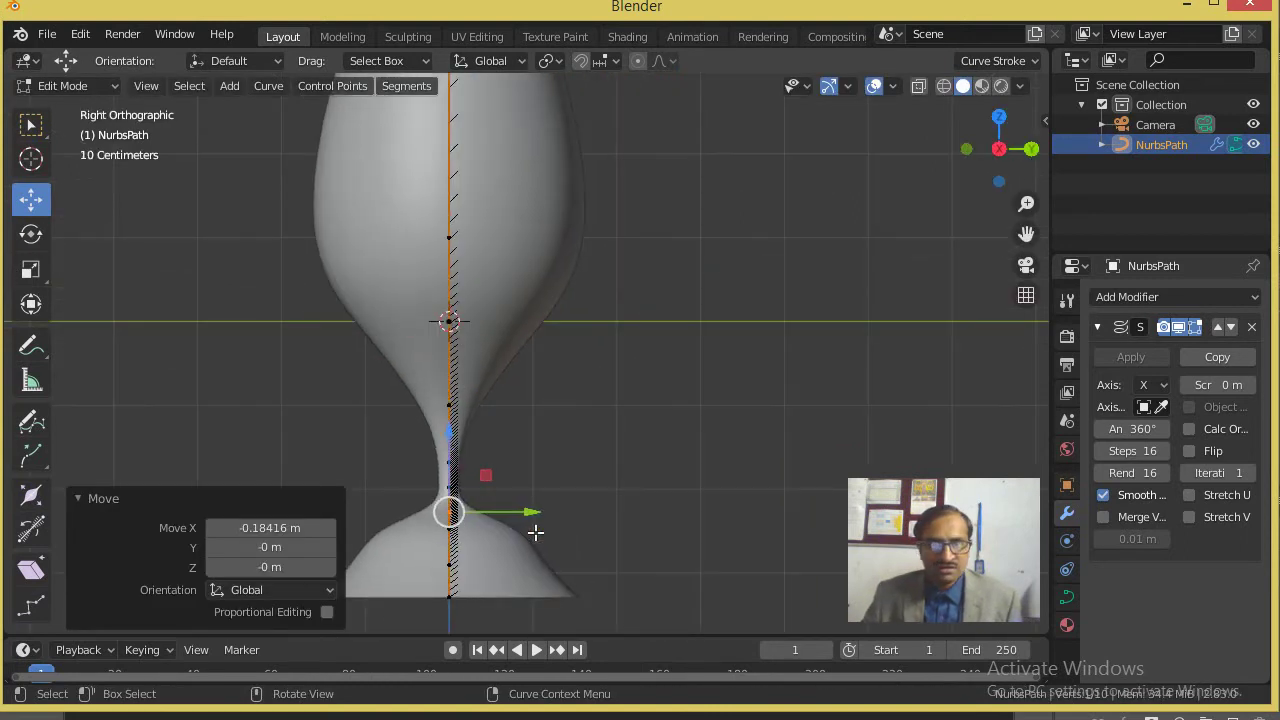
key("KP_1")
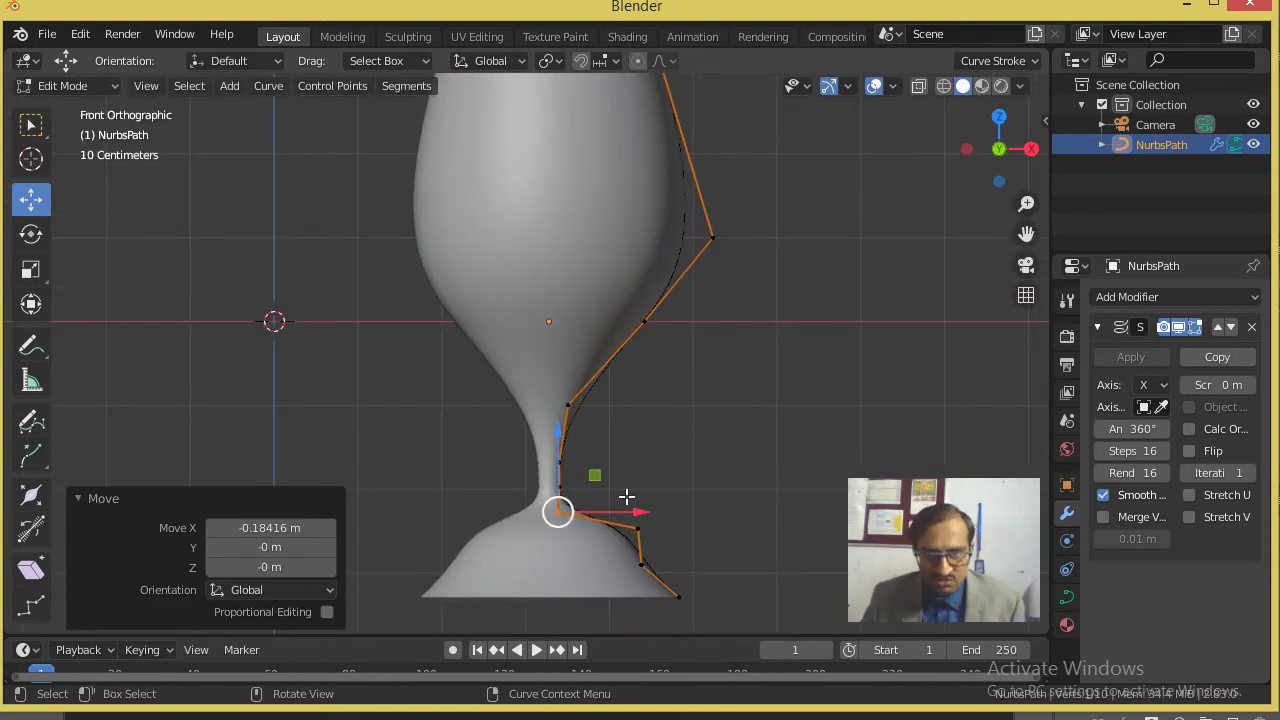
left_click(564, 450)
left_click(631, 576)
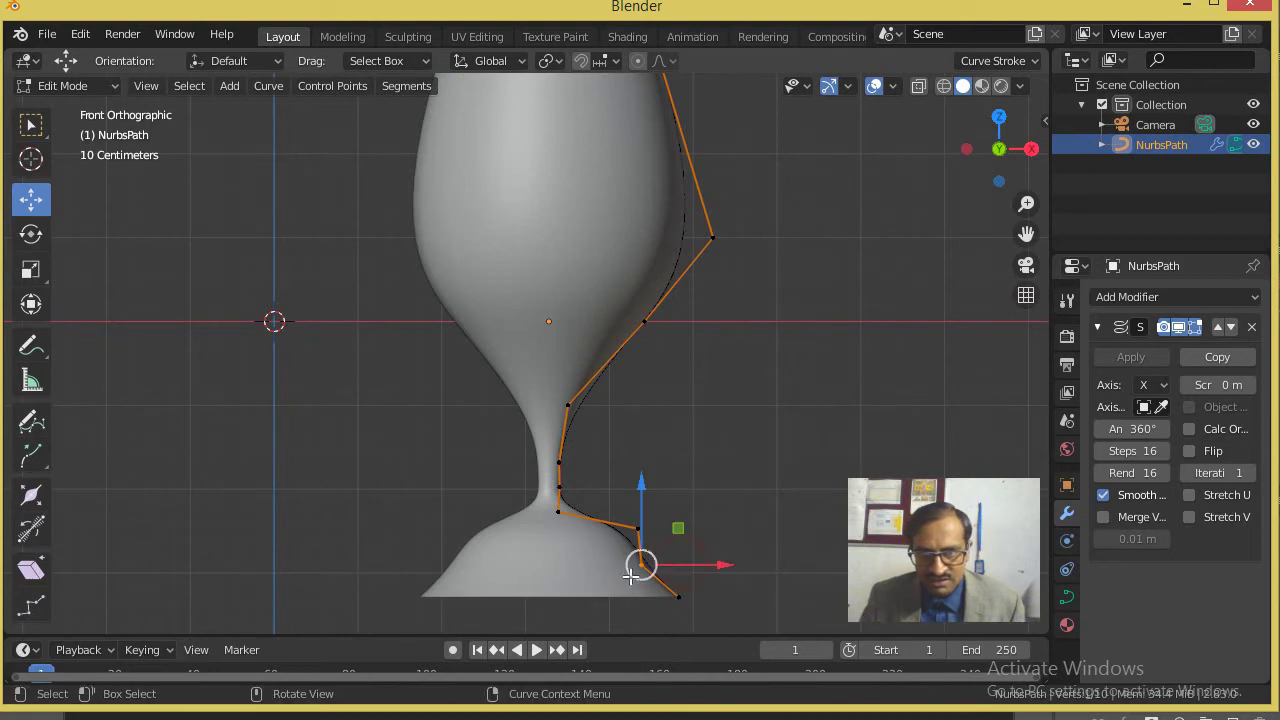
left_click_drag(681, 566, 706, 566)
scroll(666, 346, "down", 2)
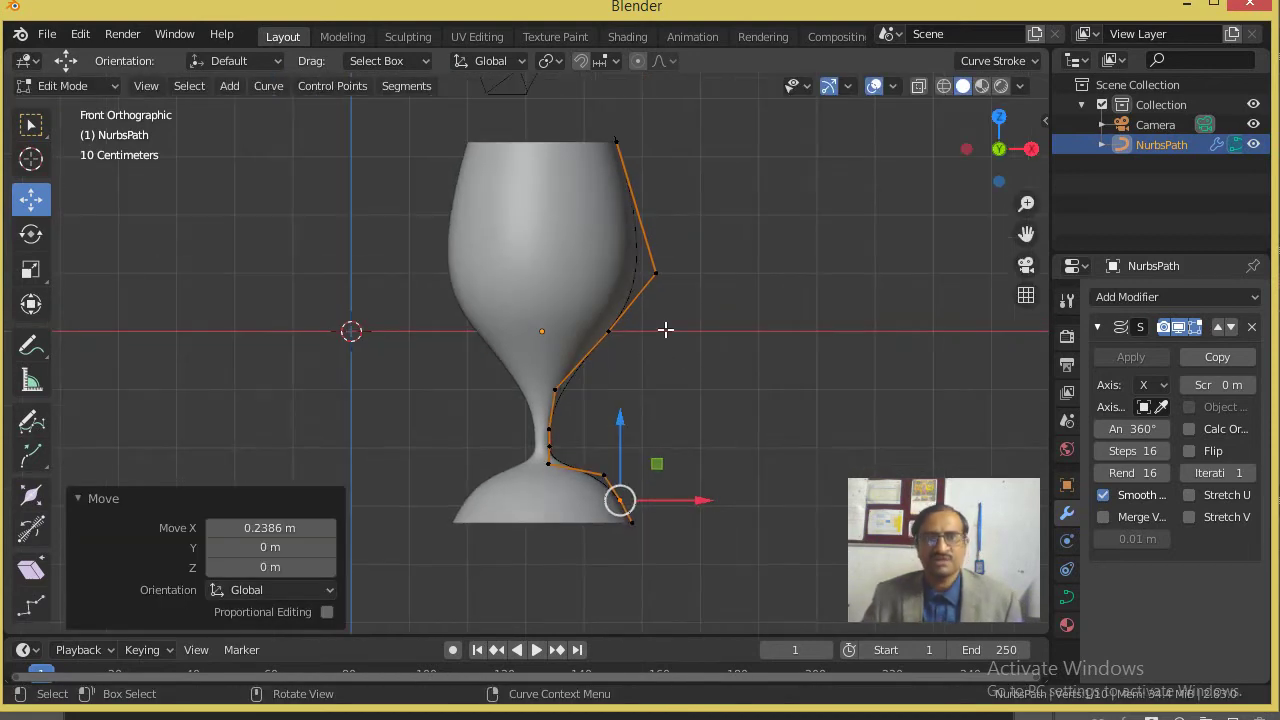
mouse_move(629, 254)
middle_mouse_down()
mouse_move(674, 380)
mouse_move(629, 329)
mouse_move(421, 221)
middle_mouse_up()
scroll(657, 328, "up", 3)
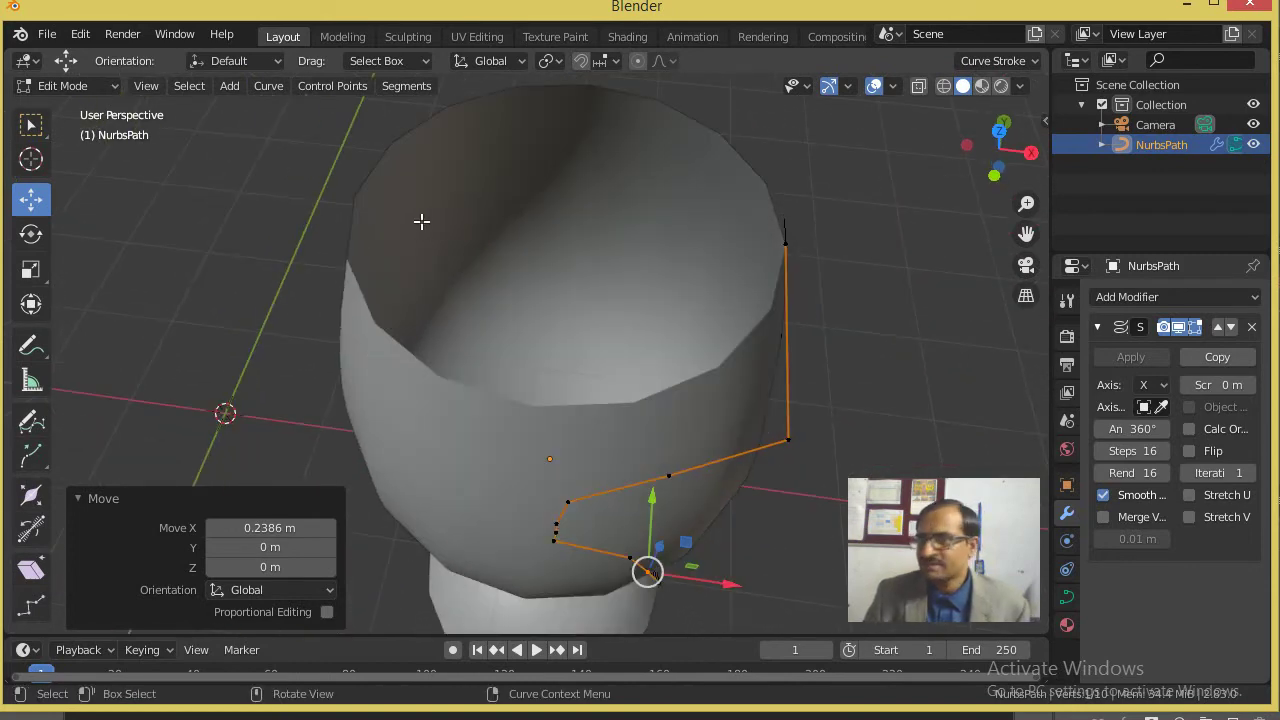
Step: Step the Screw modifier's Steps value up from 16 to 30
left_click(1171, 451)
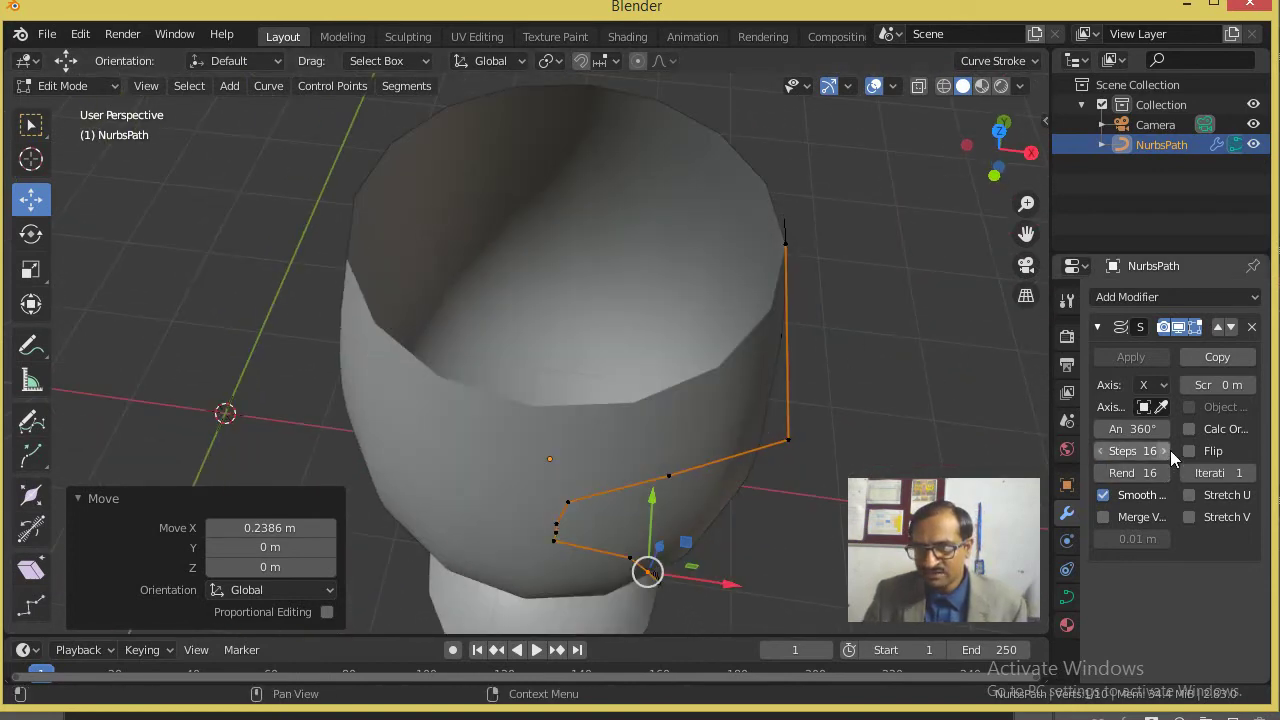
left_click(1171, 451)
left_click(1170, 450)
left_click(1170, 450)
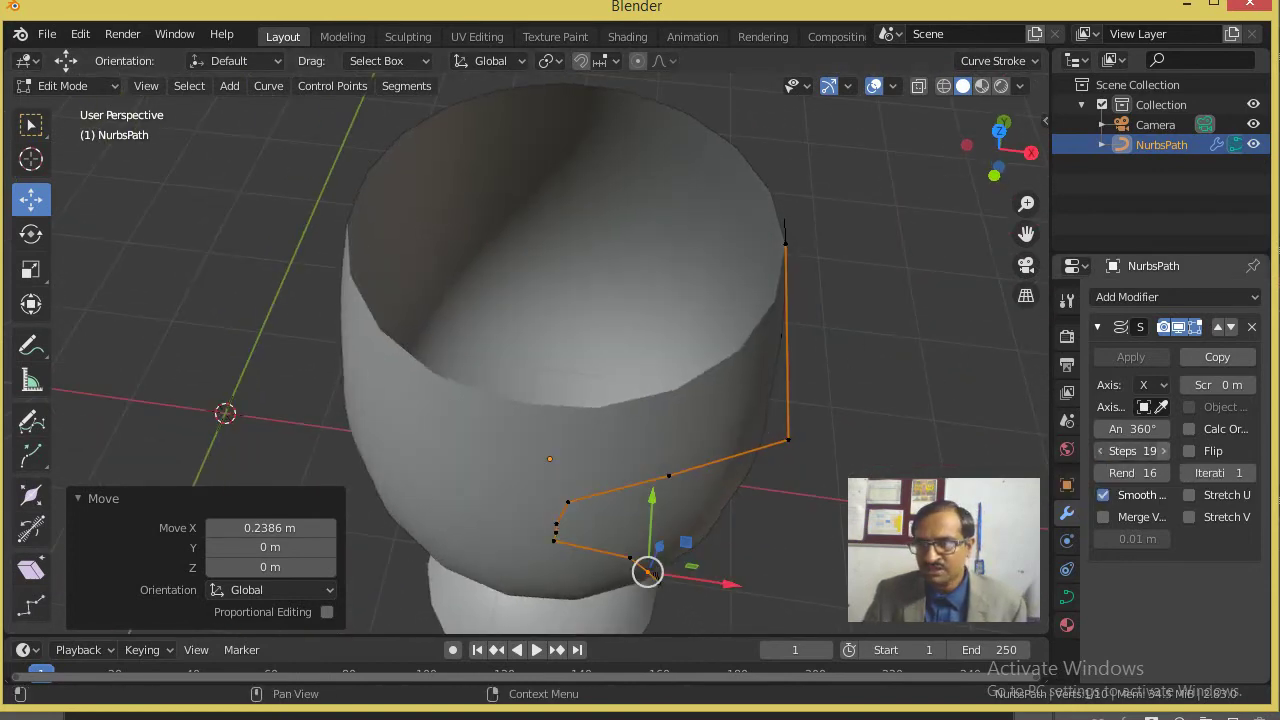
left_click(1164, 449)
left_click(1164, 449)
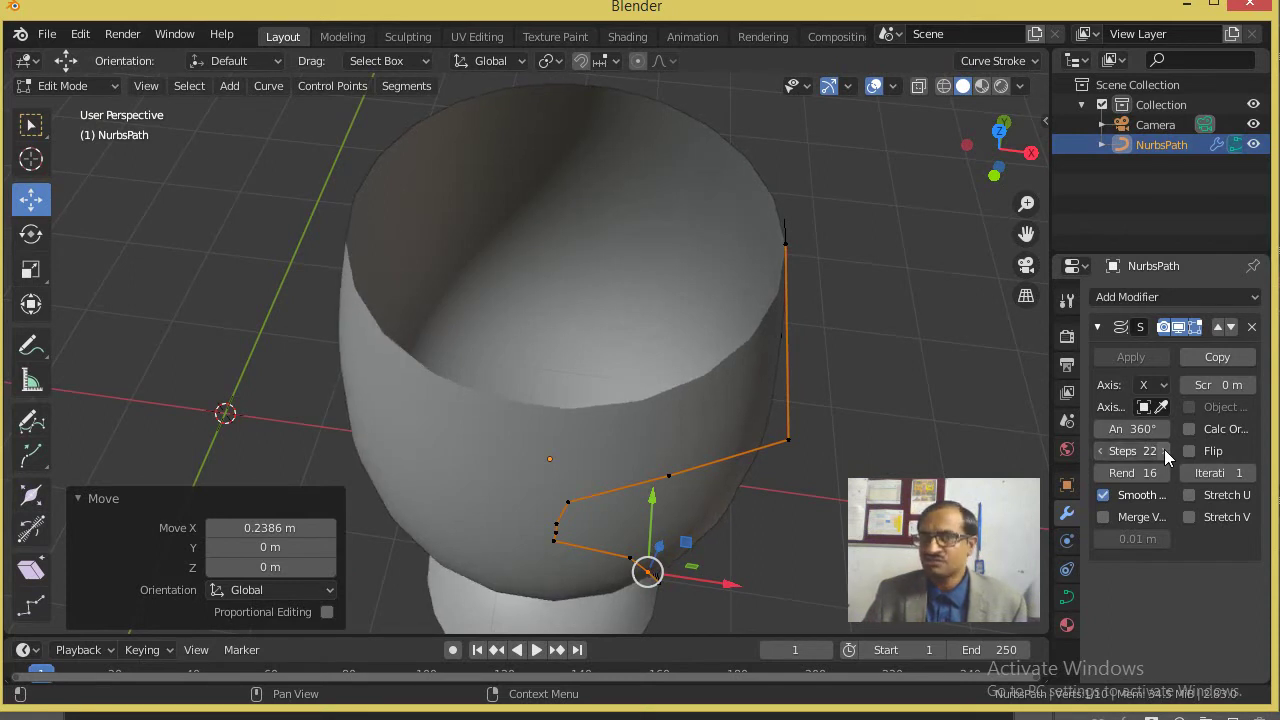
left_click(1164, 449)
left_click(1164, 449)
left_click(1164, 449)
left_click(1164, 450)
left_click(1164, 450)
left_click(1164, 450)
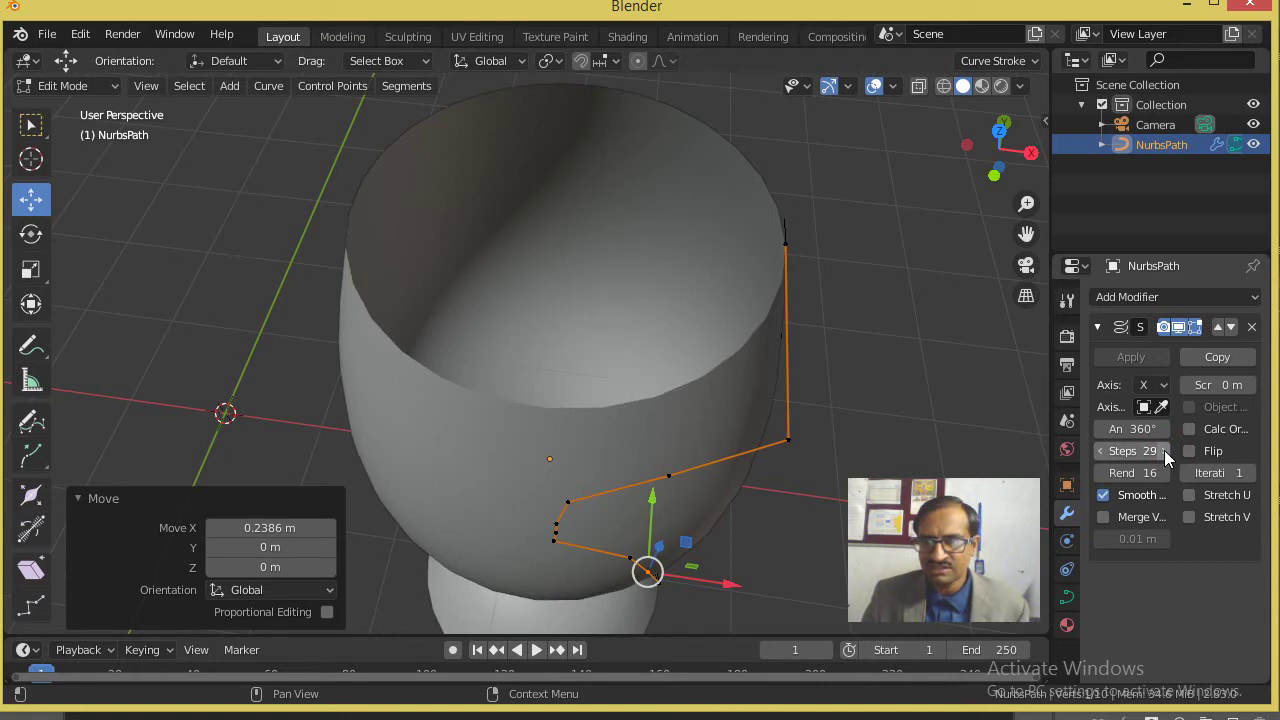
left_click(1164, 450)
left_click(1164, 450)
mouse_move(771, 366)
middle_mouse_down()
mouse_move(614, 280)
mouse_move(631, 329)
mouse_move(677, 349)
mouse_move(697, 234)
mouse_move(737, 143)
mouse_move(745, 165)
middle_mouse_up()
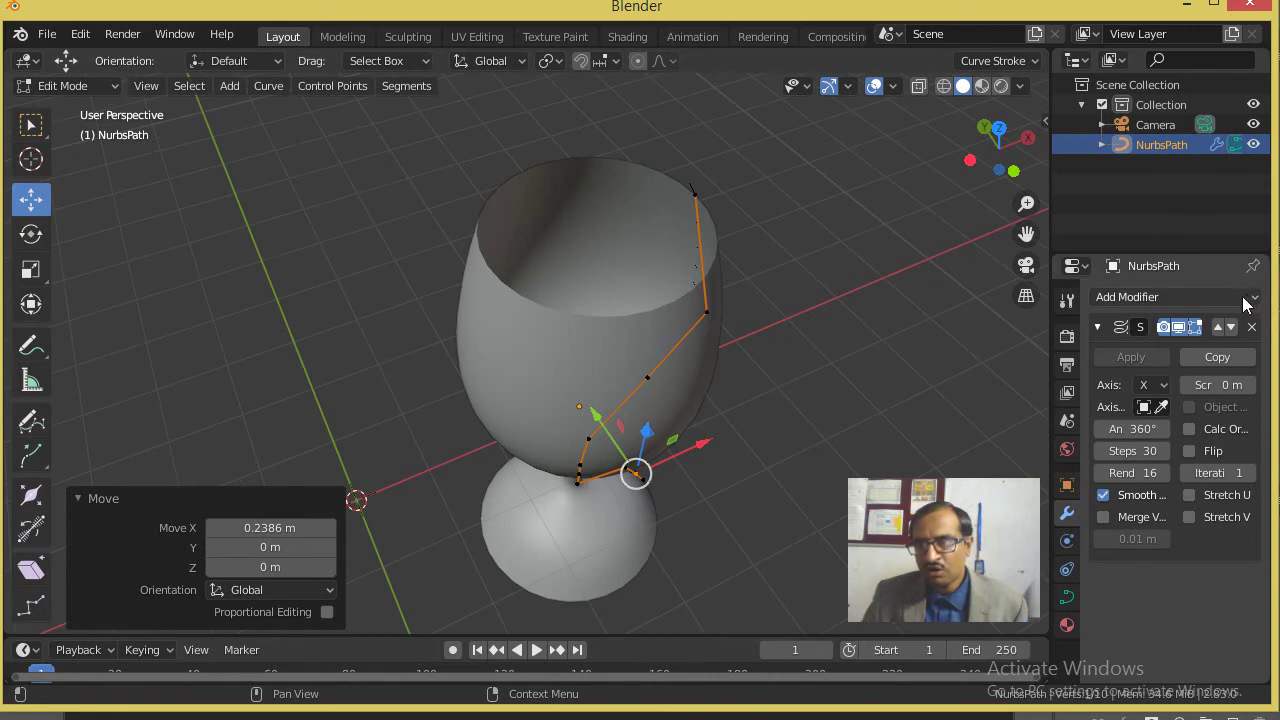
left_click(1245, 298)
left_click_drag(960, 19, 681, 39)
Step: Add a Solidify modifier with Thickness 0.07 m and Offset 0
left_click(905, 317)
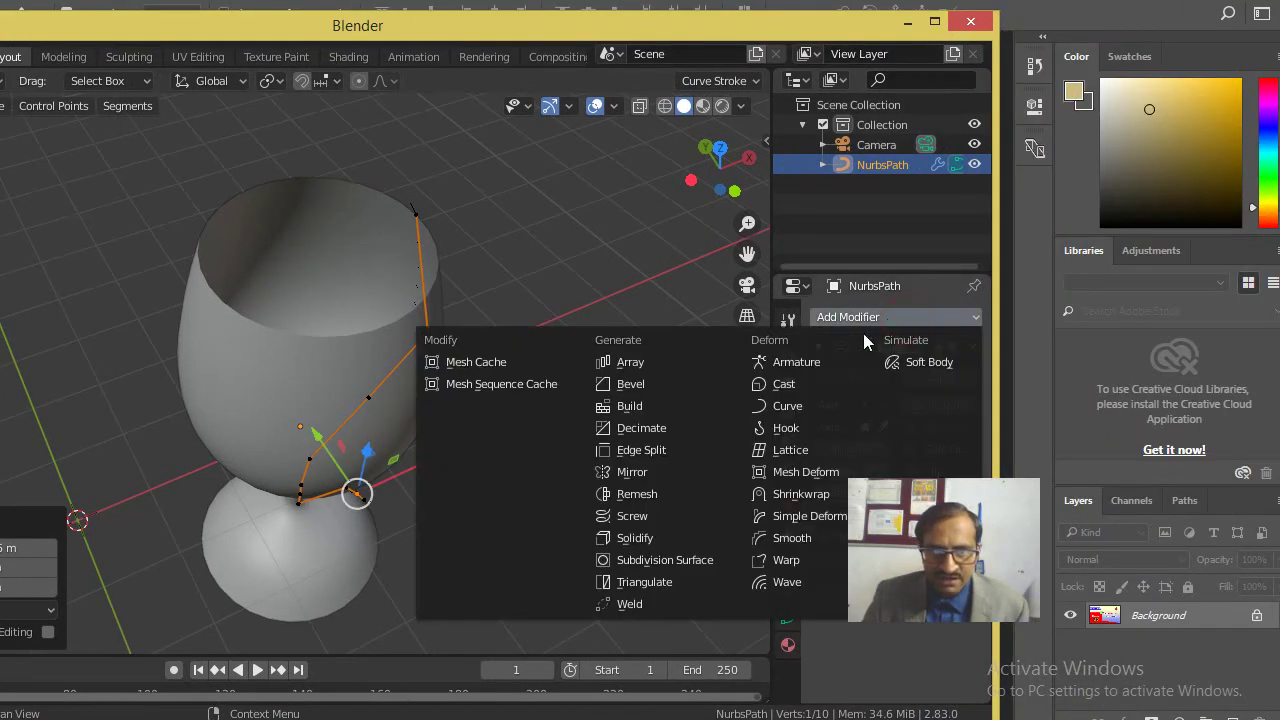
left_click(641, 534)
middle_click_drag(388, 324, 430, 360)
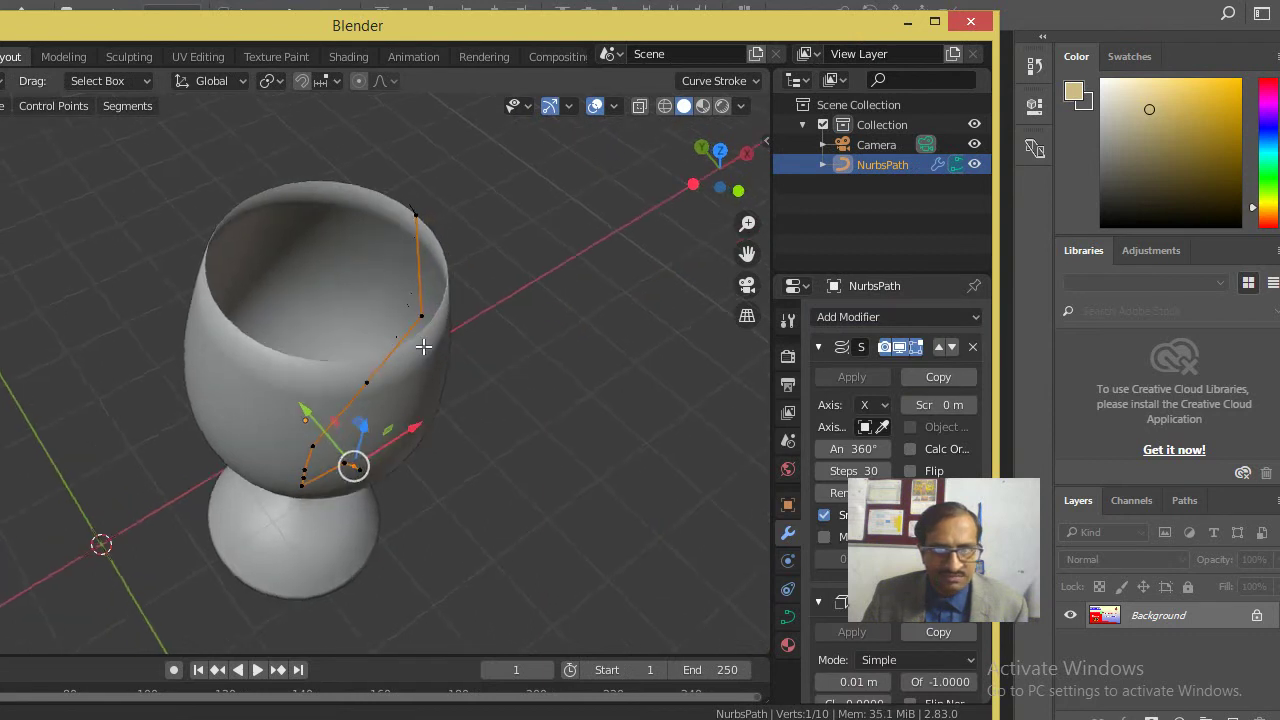
left_click_drag(906, 29, 760, 10)
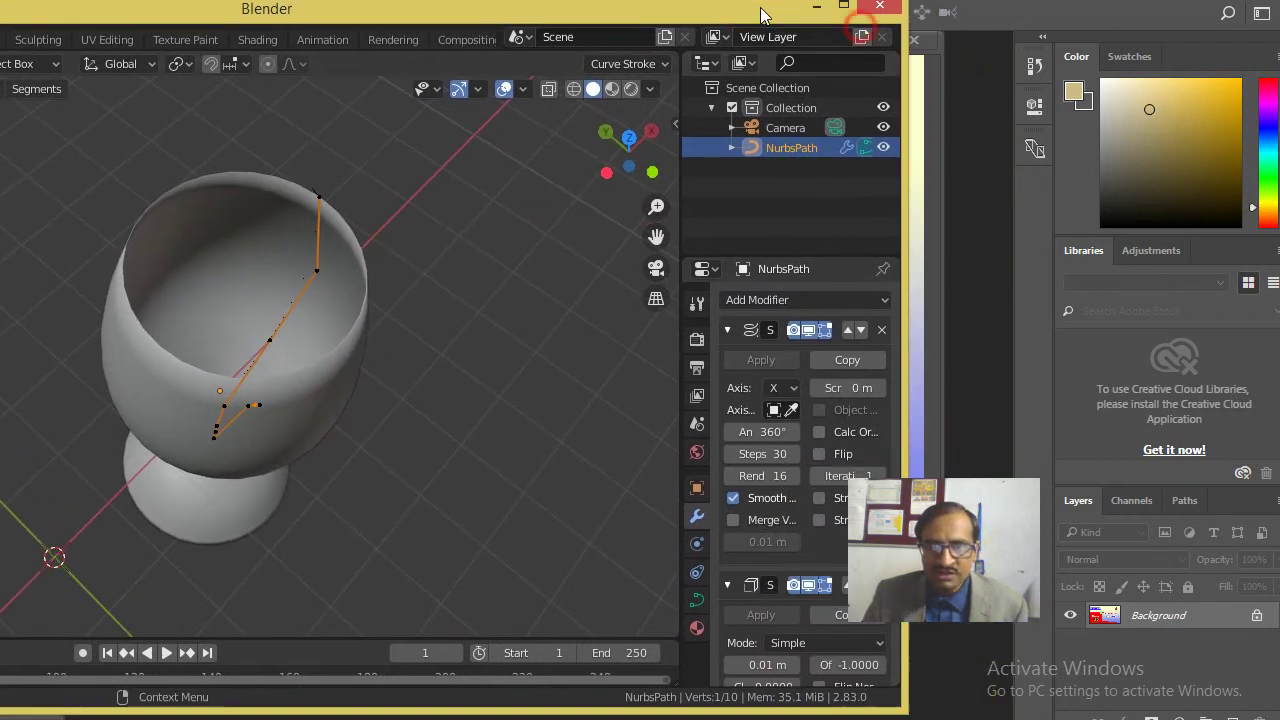
scroll(773, 558, "down", 3)
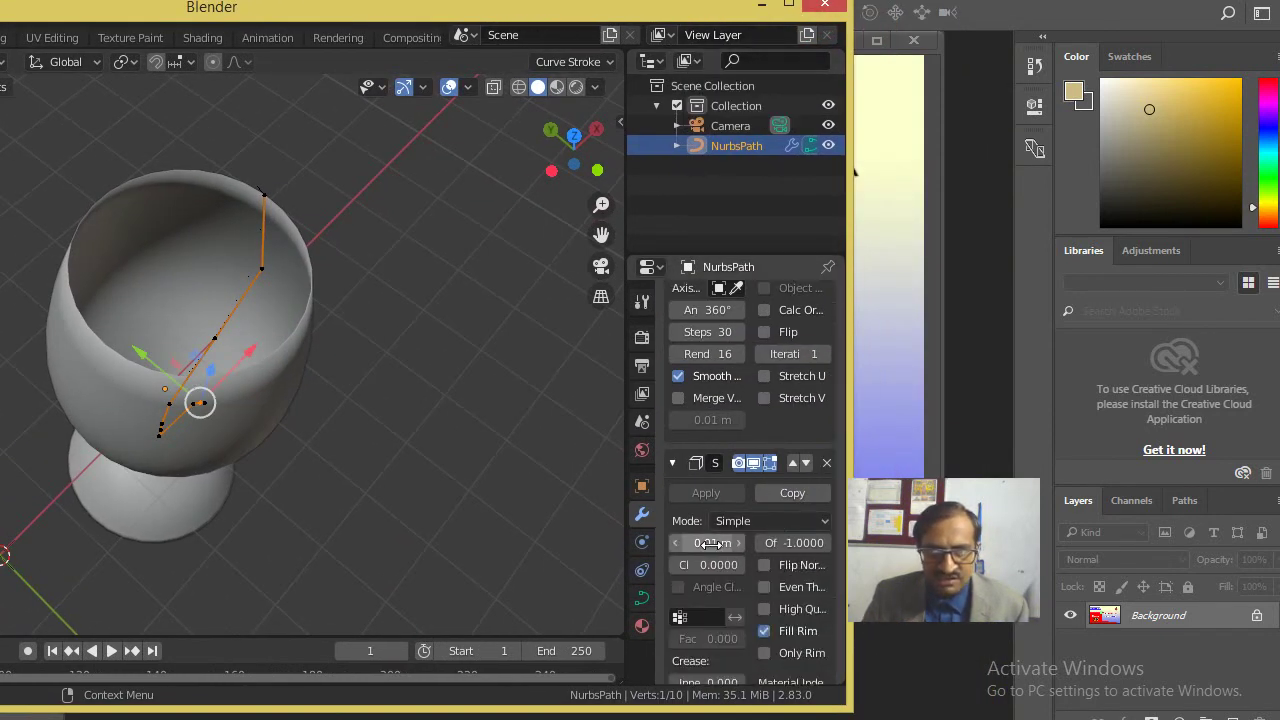
mouse_move(712, 543)
left_mouse_down()
mouse_move(760, 543)
mouse_move(684, 543)
mouse_move(696, 543)
left_mouse_up()
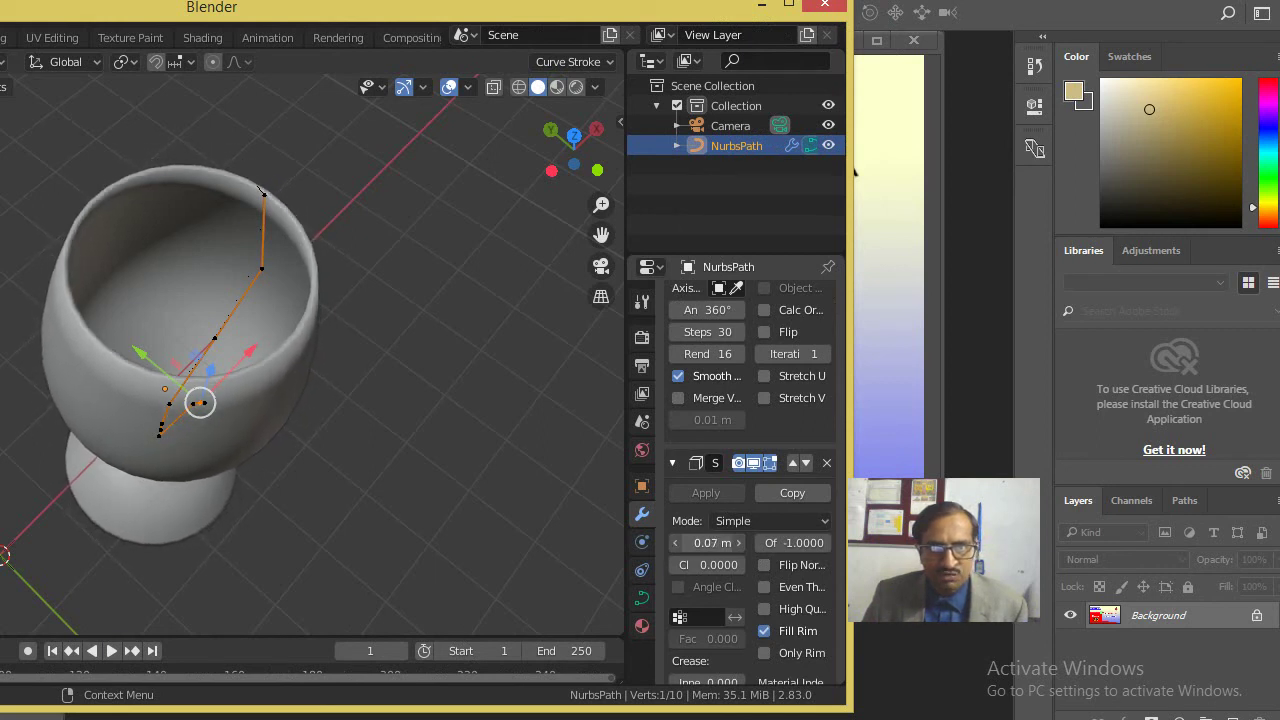
left_click_drag(793, 543, 830, 543)
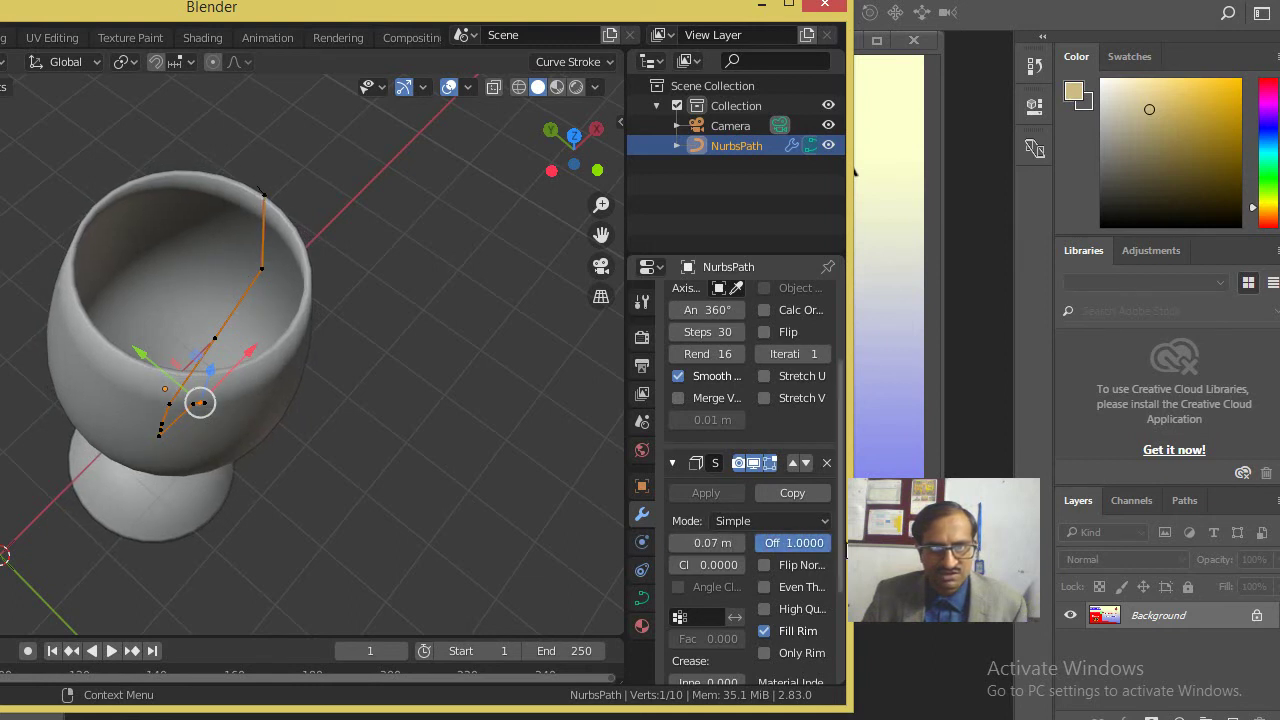
left_click_drag(797, 543, 690, 543)
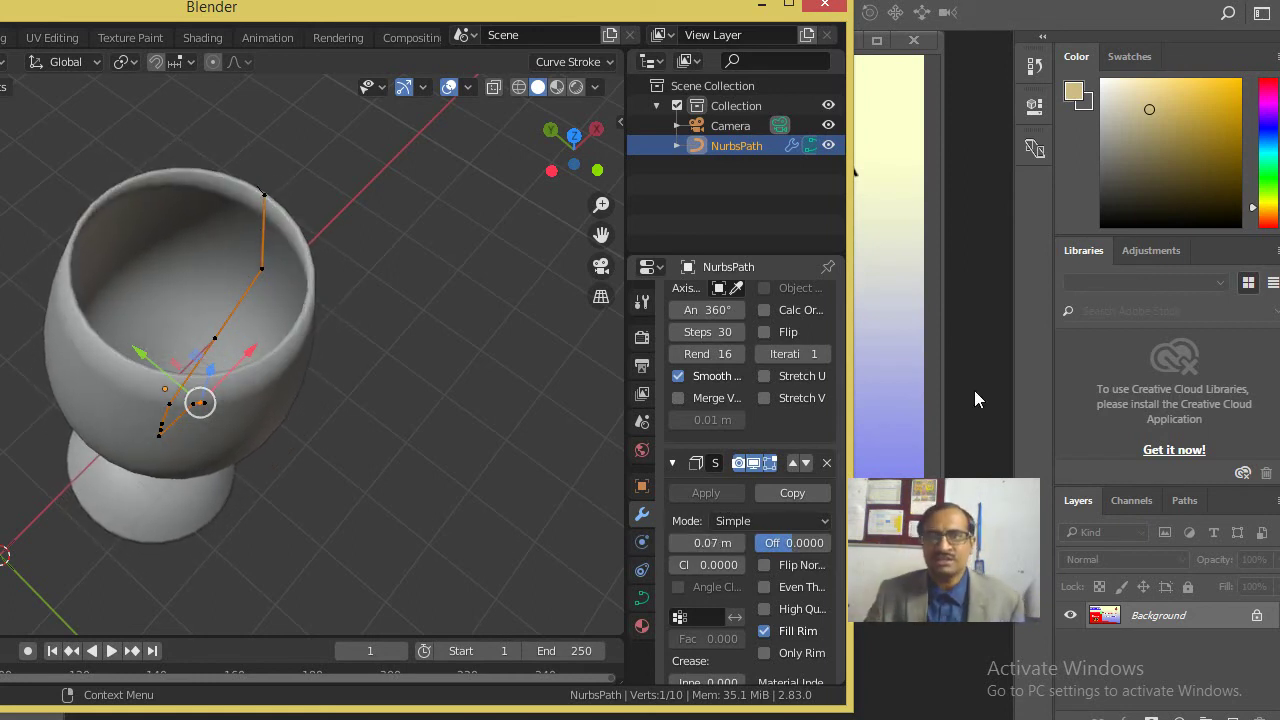
left_click_drag(636, 15, 1050, 30)
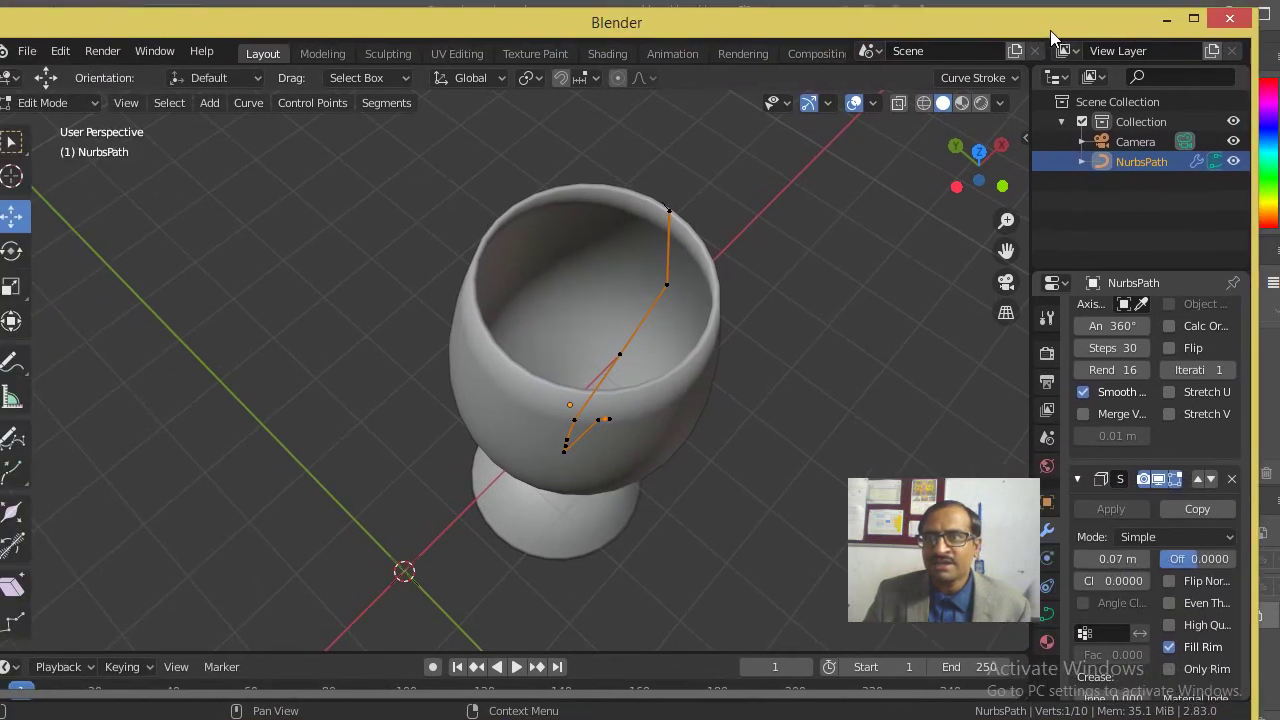
Step: Return to Object Mode and deselect the glass to view the finished stemmed wine glass
middle_click_drag(515, 440, 510, 262)
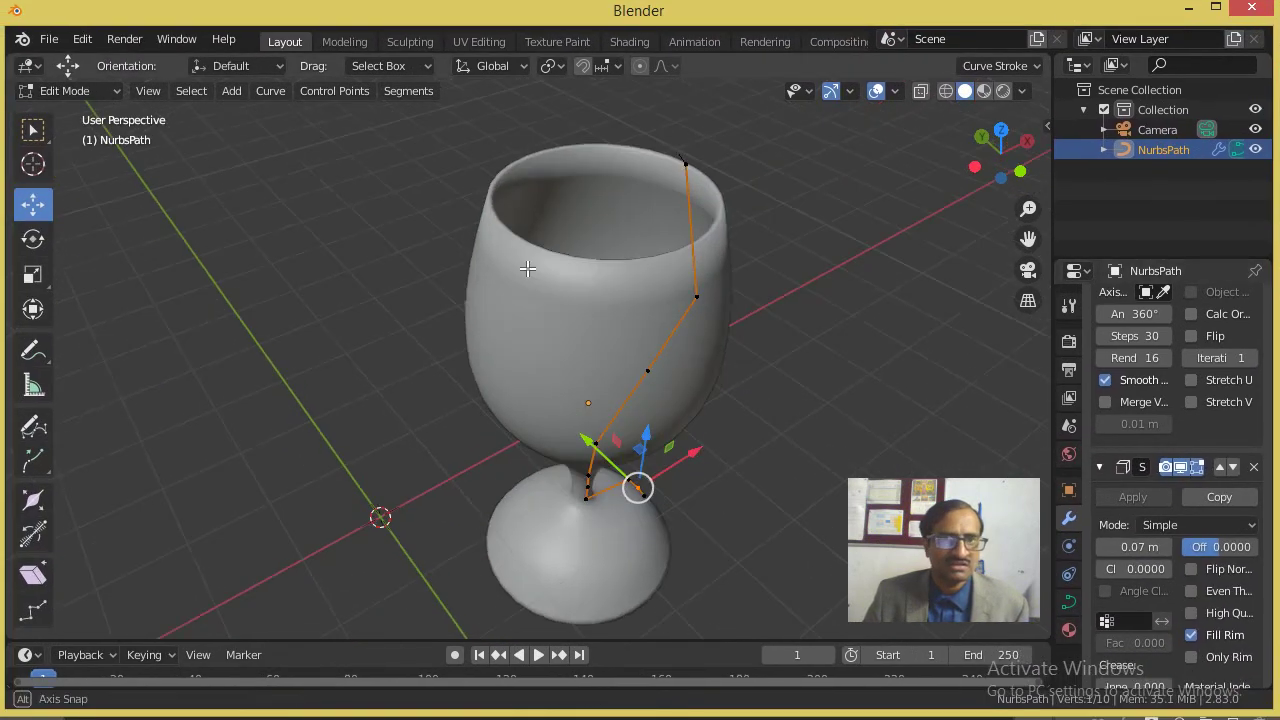
key("Tab")
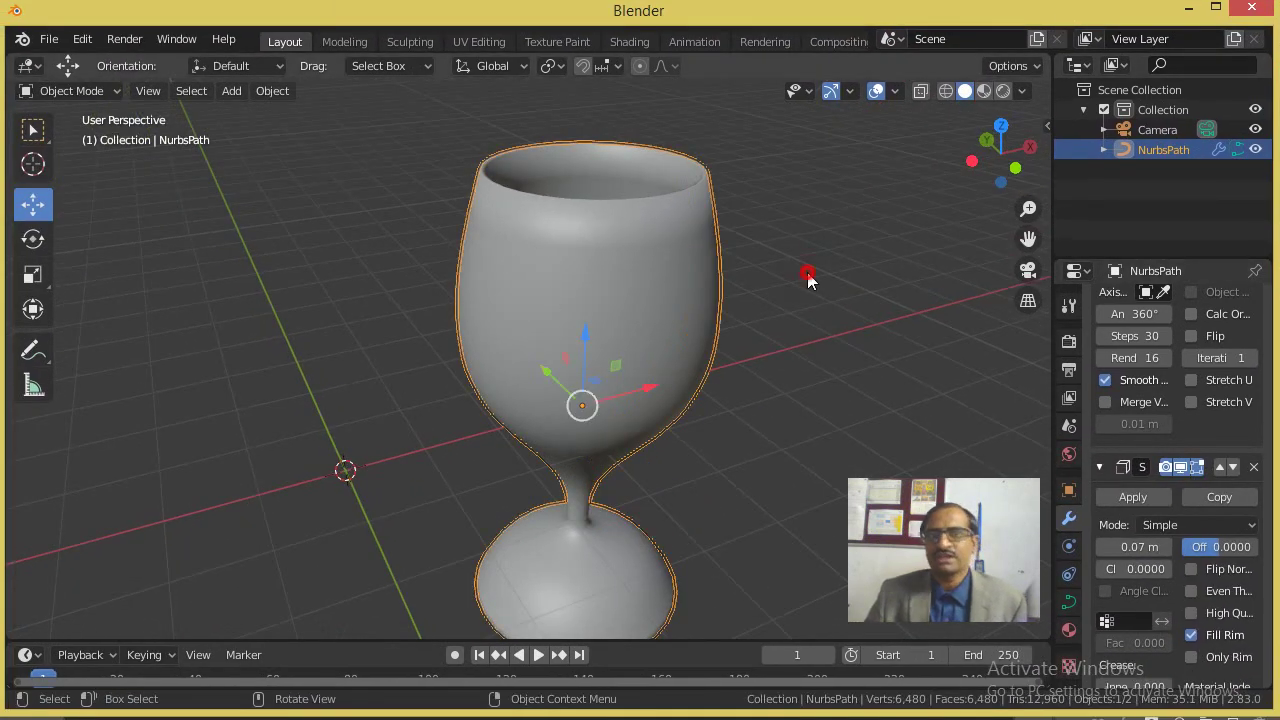
left_click(811, 277)
scroll(688, 290, "down", 4)
scroll(556, 384, "up", 3)
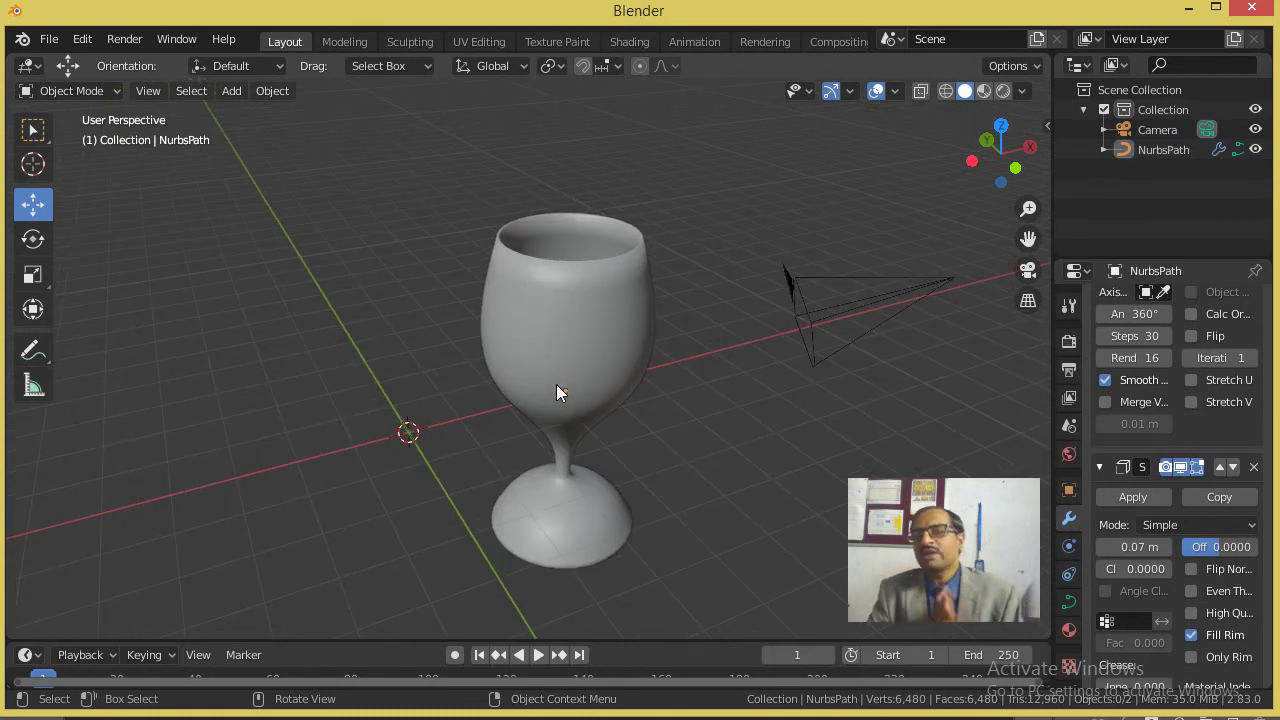